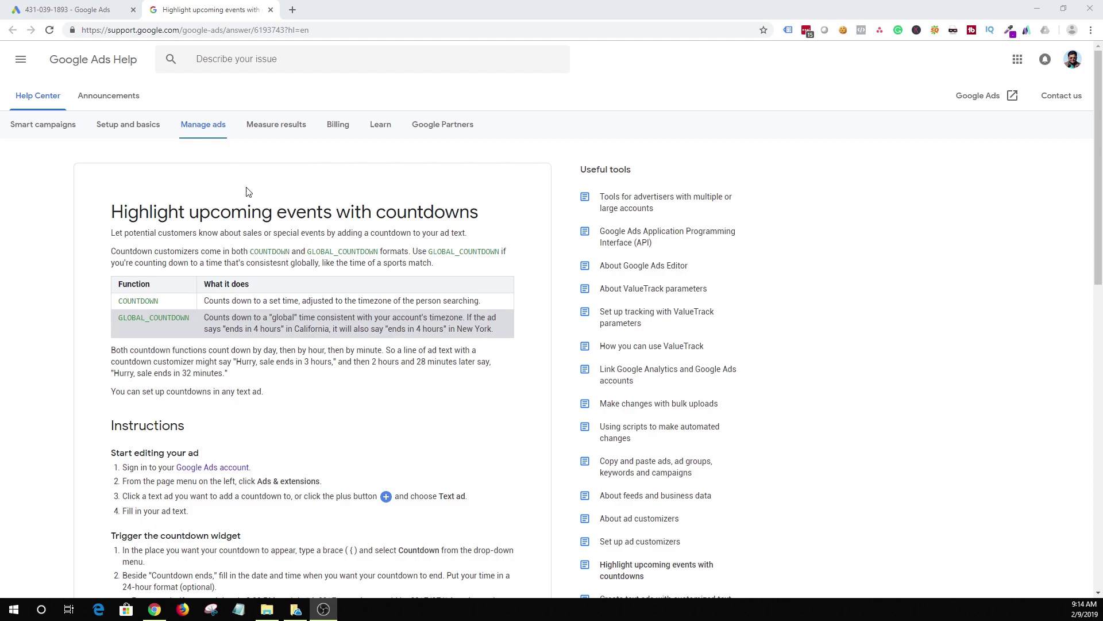
Step: Go to the Google Ads Campaigns list and start a new campaign
click(68, 10)
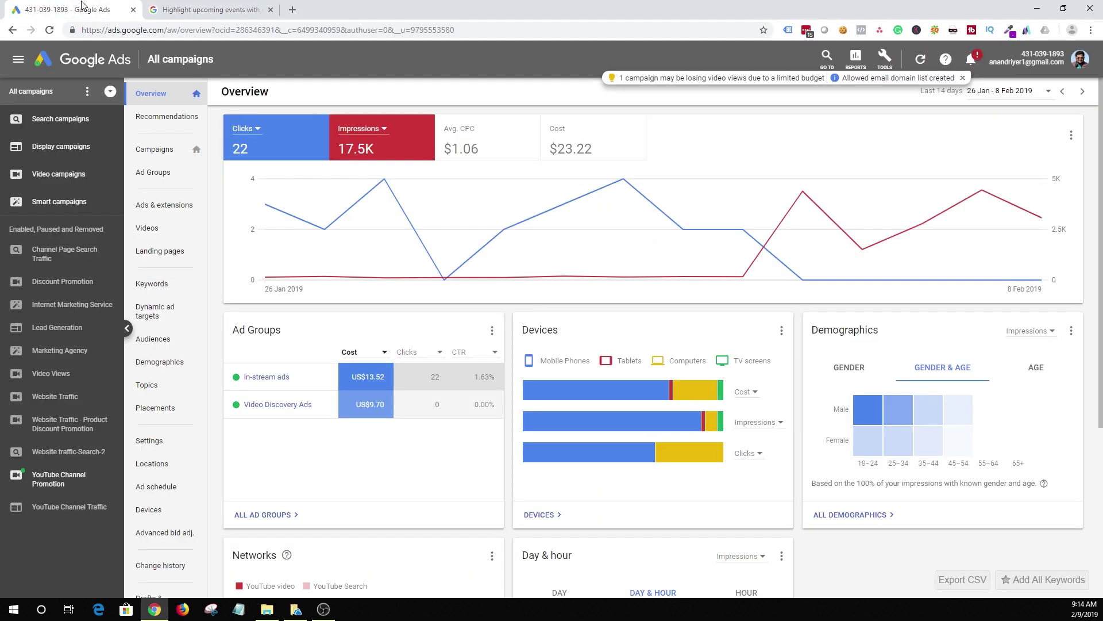
click(163, 151)
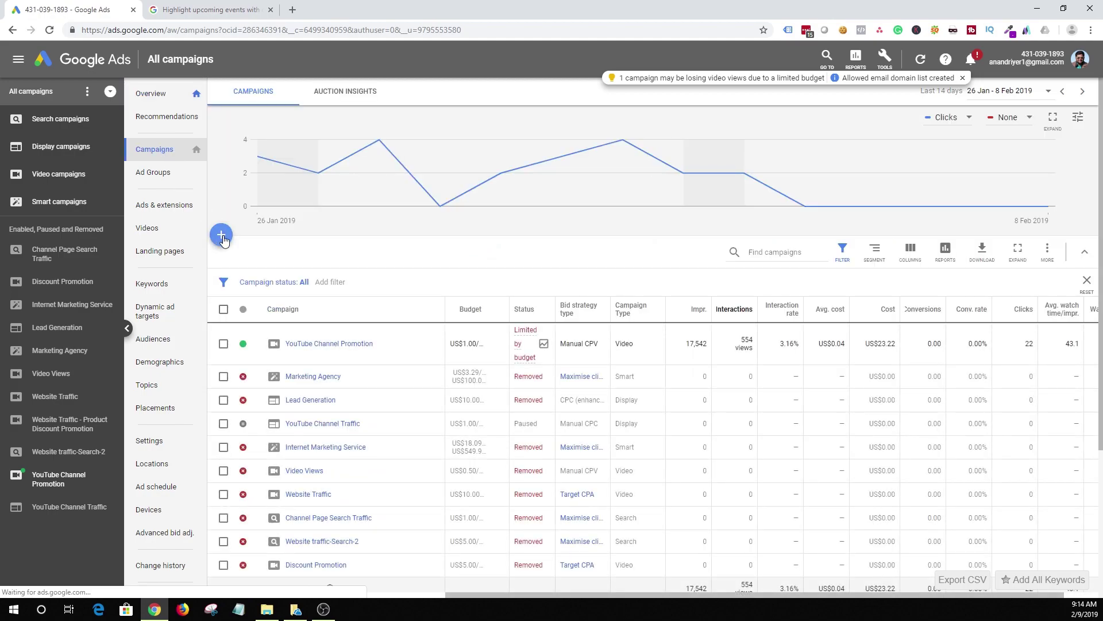
mouse_move(223, 238)
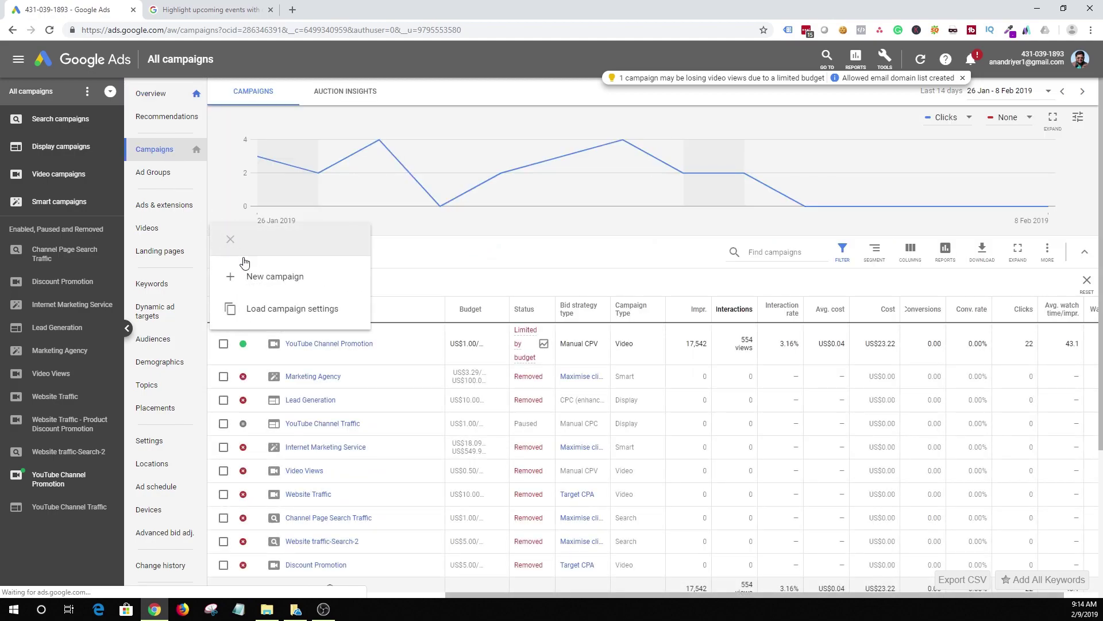
click(248, 277)
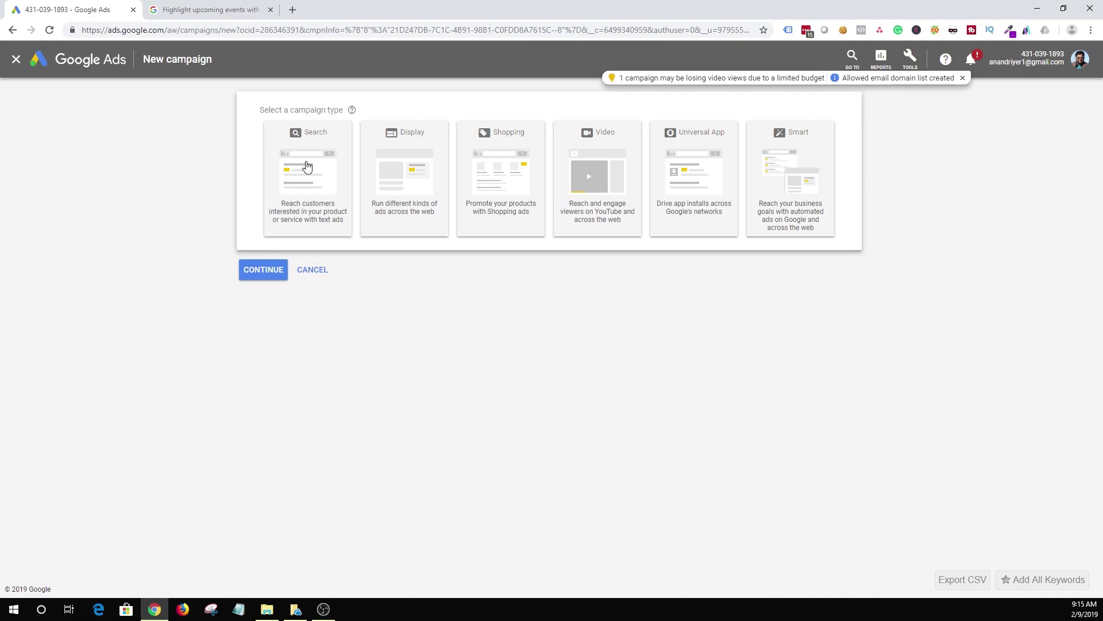
Step: Choose a Search campaign with the Sales goal, reaching website visits at the business's site URL
click(308, 165)
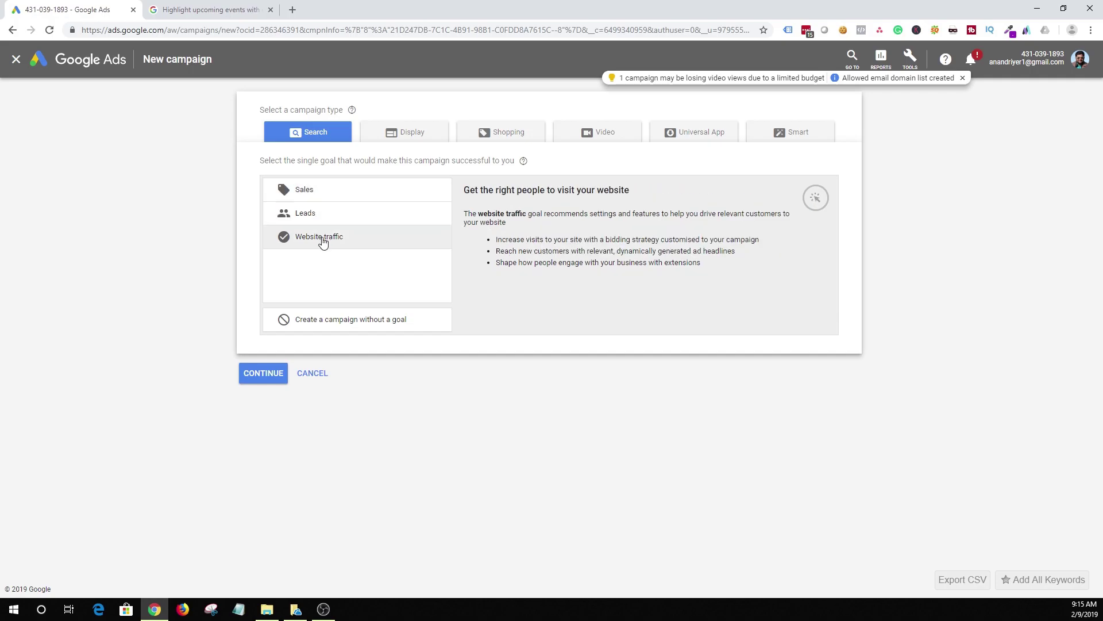
click(320, 193)
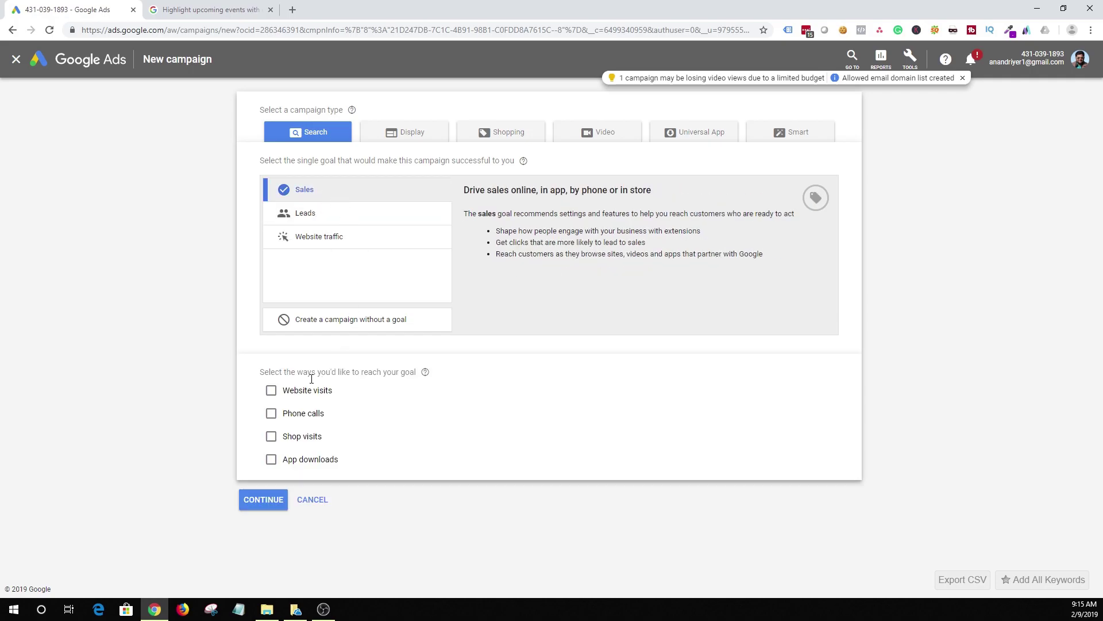
click(306, 398)
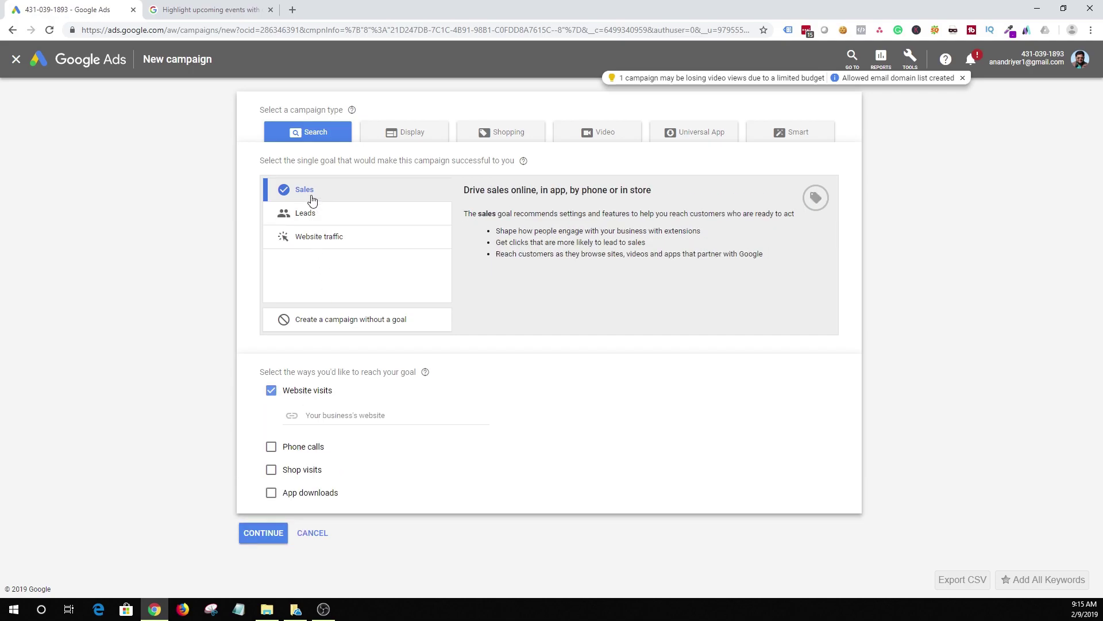
click(340, 419)
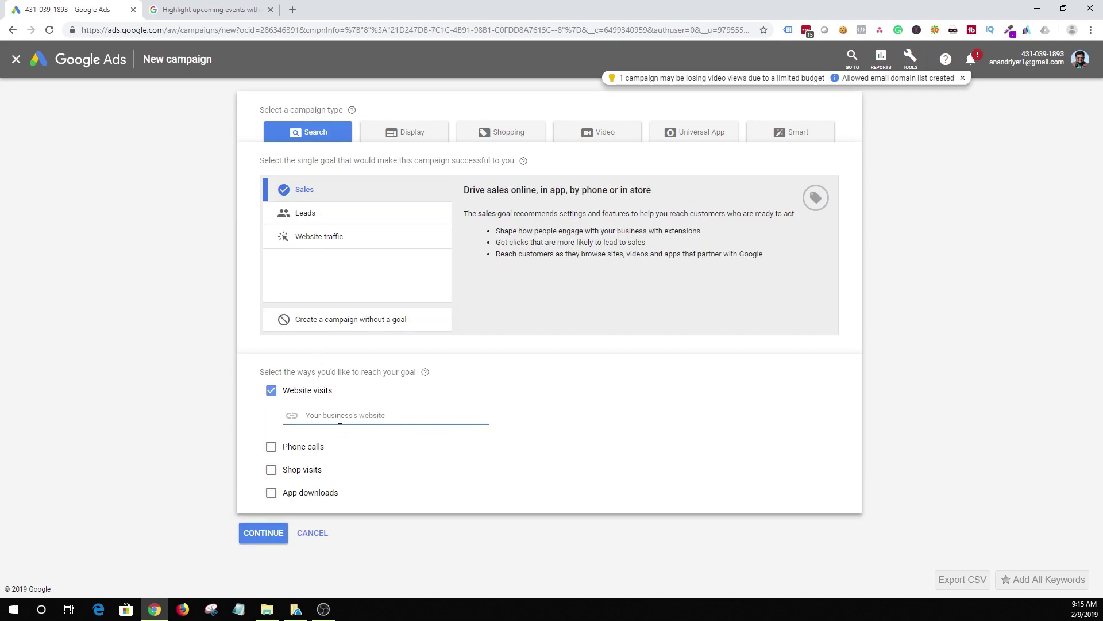
text(www.anandriyer.com)
Step: Confirm the campaign type and goal, and exclude the Google Display Network
click(268, 533)
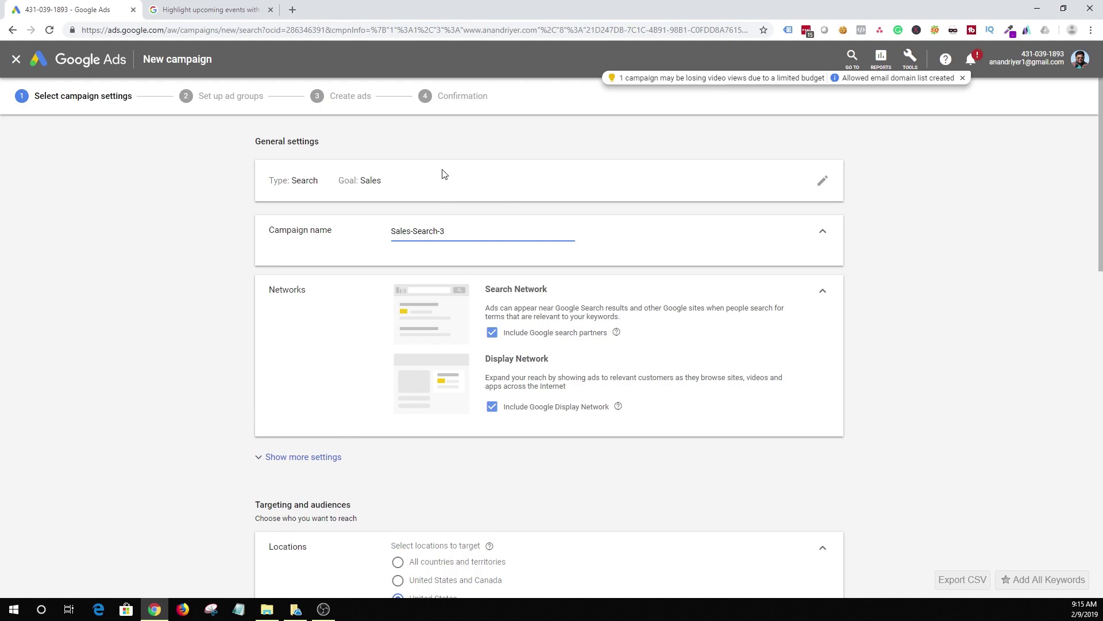
click(492, 406)
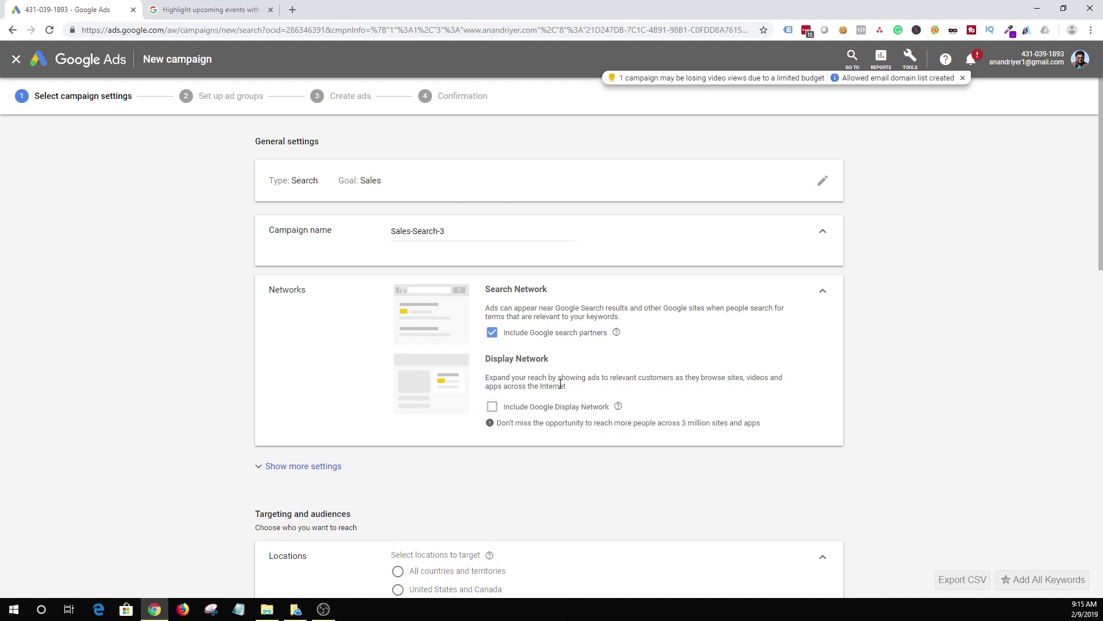
scroll(594, 360, down, 5)
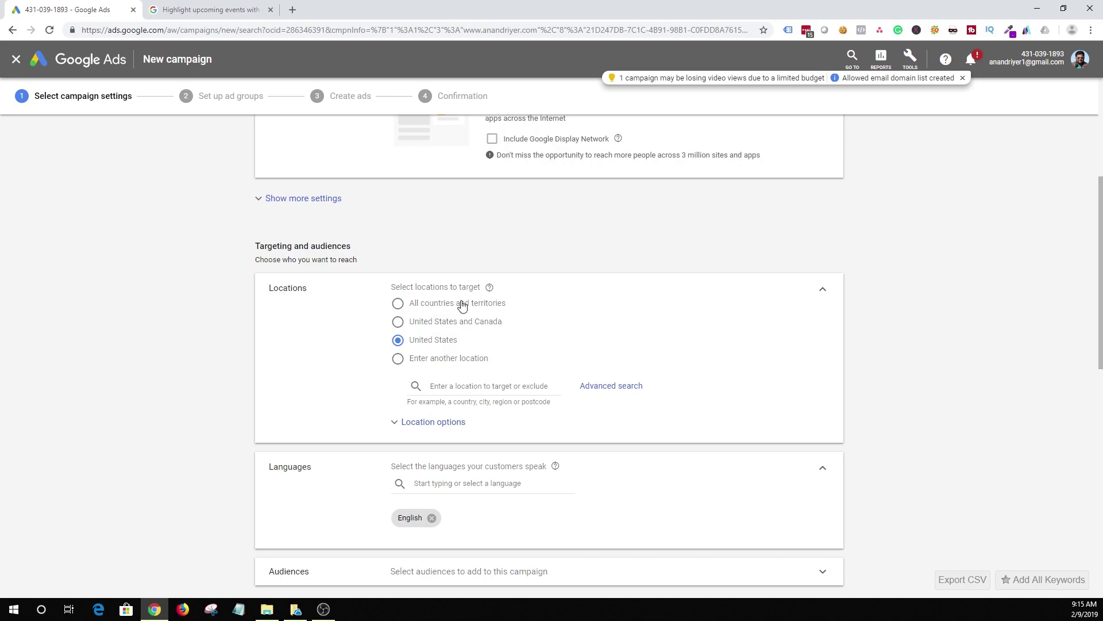
scroll(426, 355, down, 5)
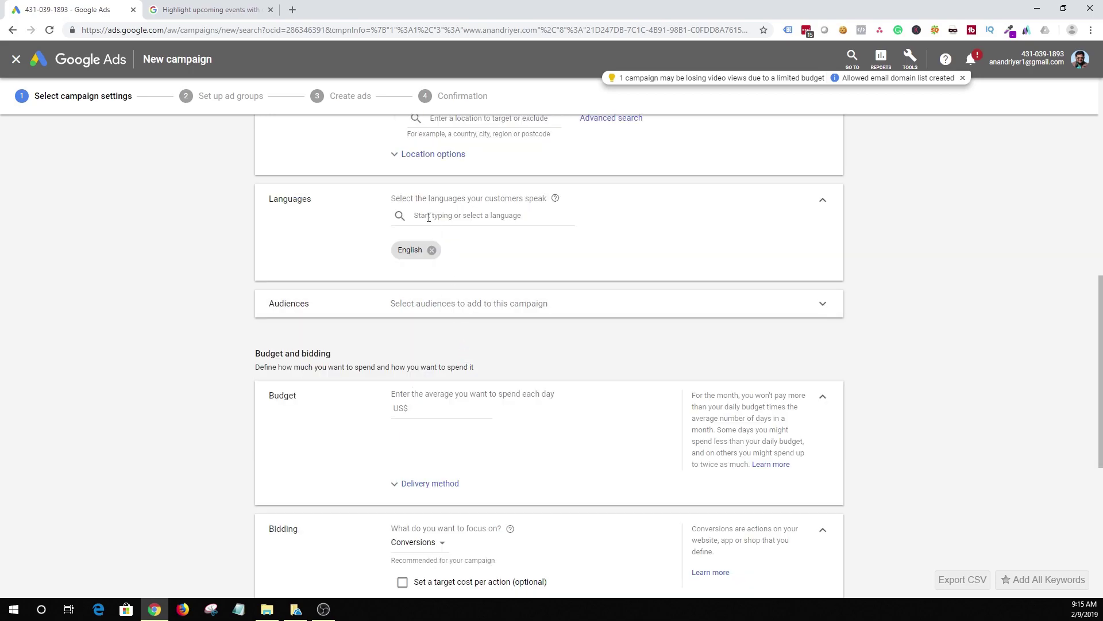
Step: Set a US$10 daily budget and save the campaign settings
click(443, 303)
scroll(601, 328, down, 10)
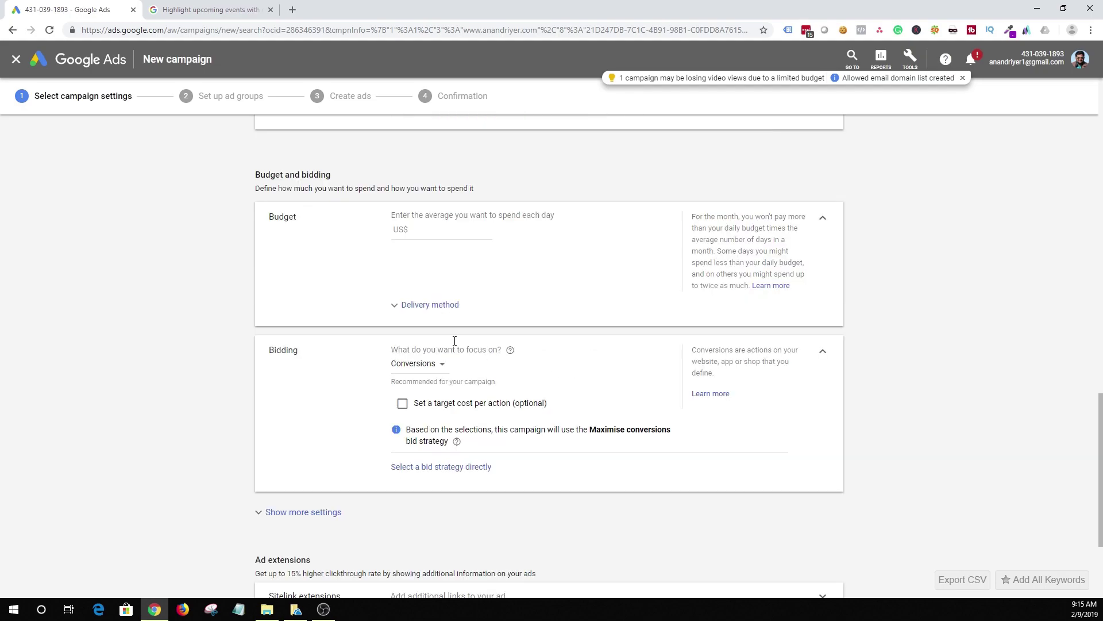
click(470, 234)
text(10)
click(937, 380)
scroll(723, 420, down, 3)
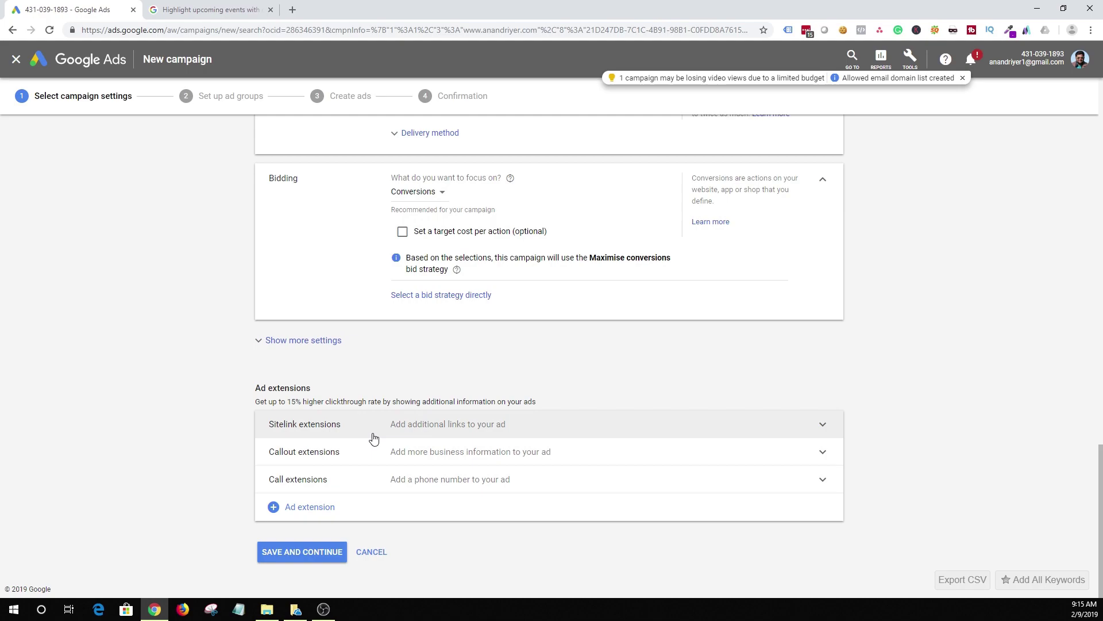
click(316, 553)
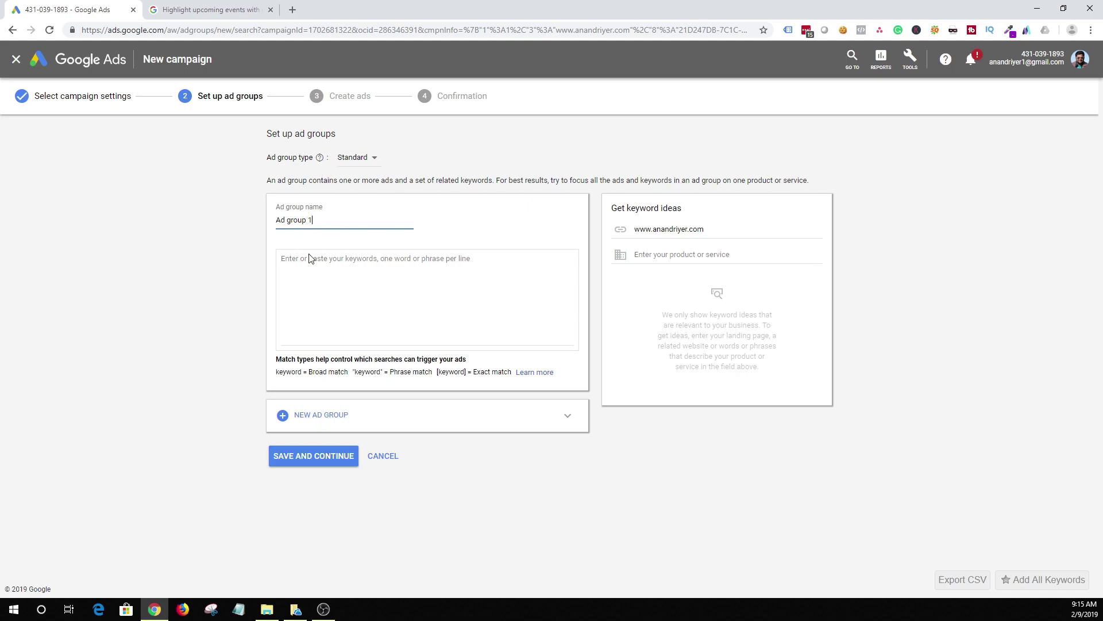
Step: Enter the keywords 'digital marketing course' and 'digtial marketing tutorials' on separate lines
click(353, 276)
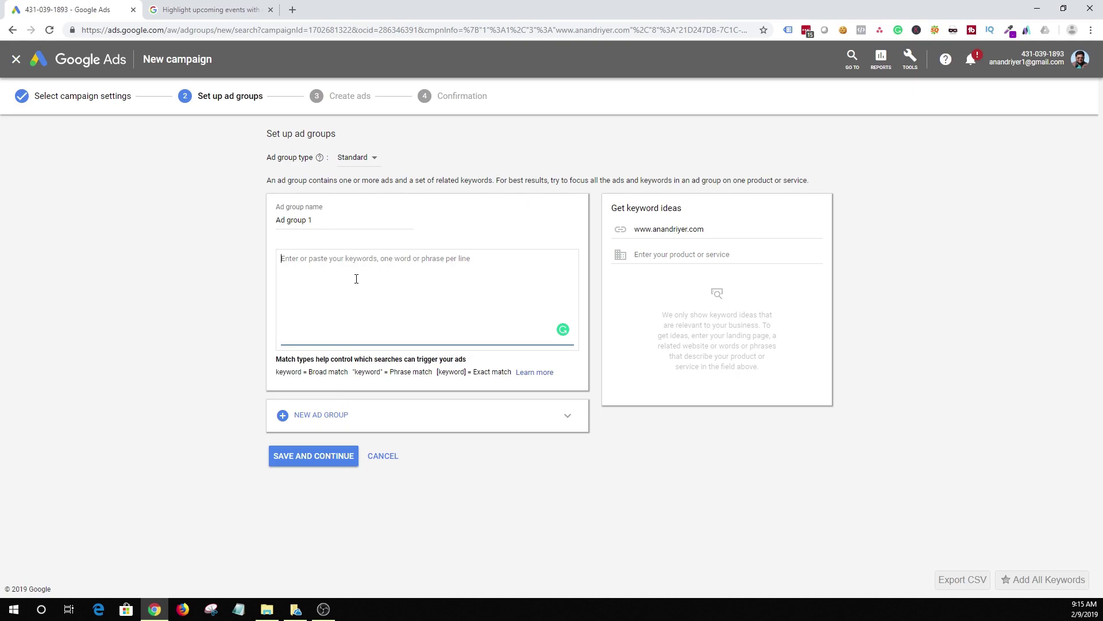
text(digital marketing co)
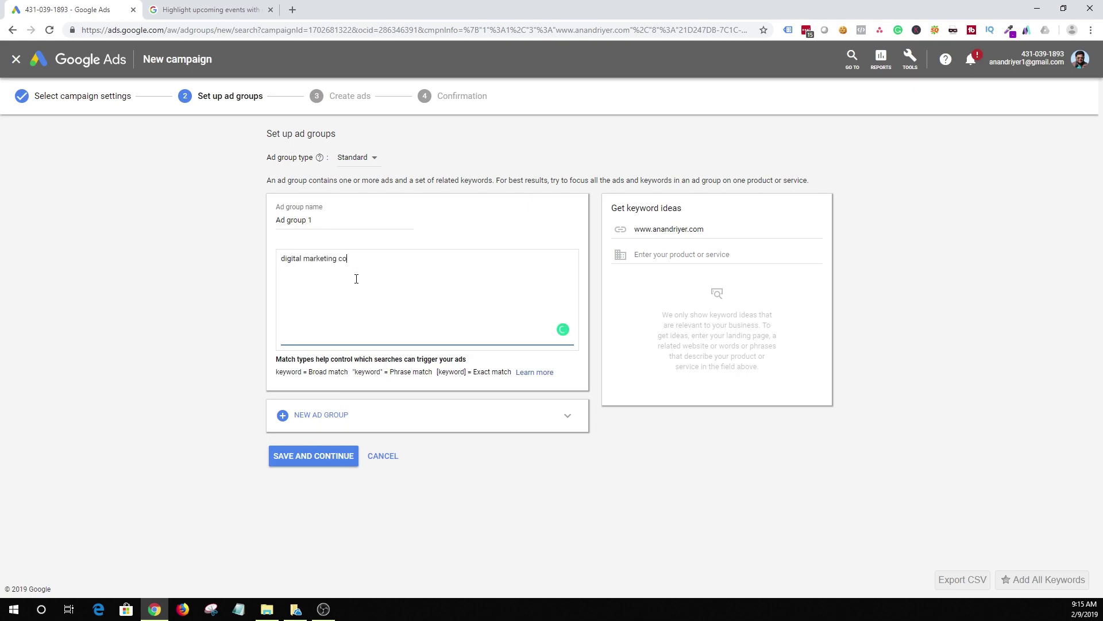
text(urse)
key(Return)
text(digtial marketing tutorials.[)
Step: Mark them as [digital marketing course] and "digtial marketing tutorials", then save the ad group
click(383, 261)
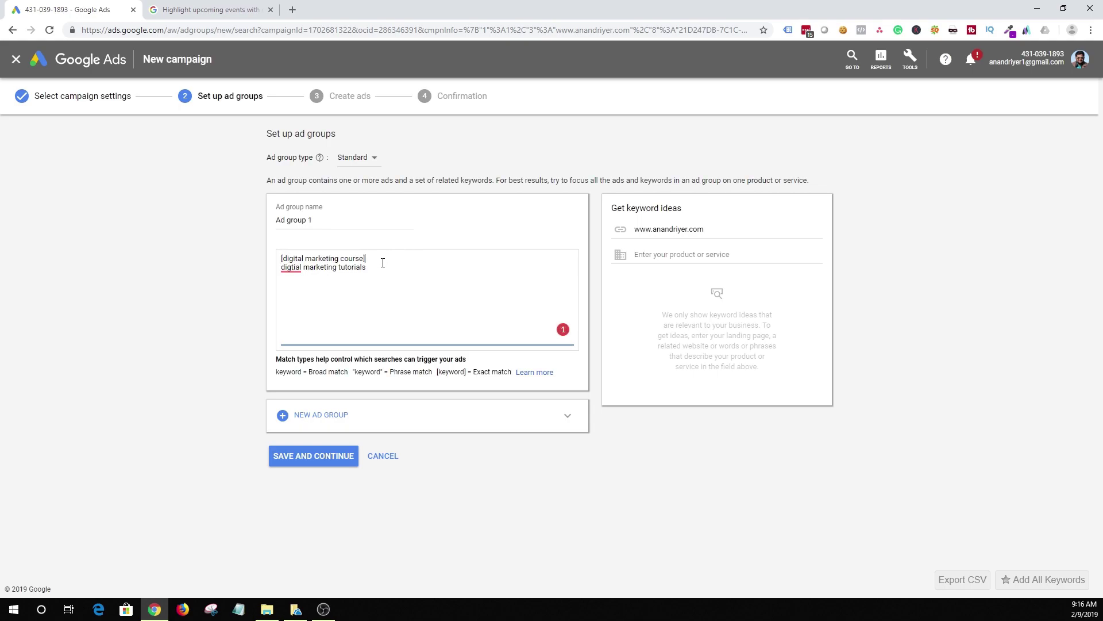
click(381, 269)
text(")
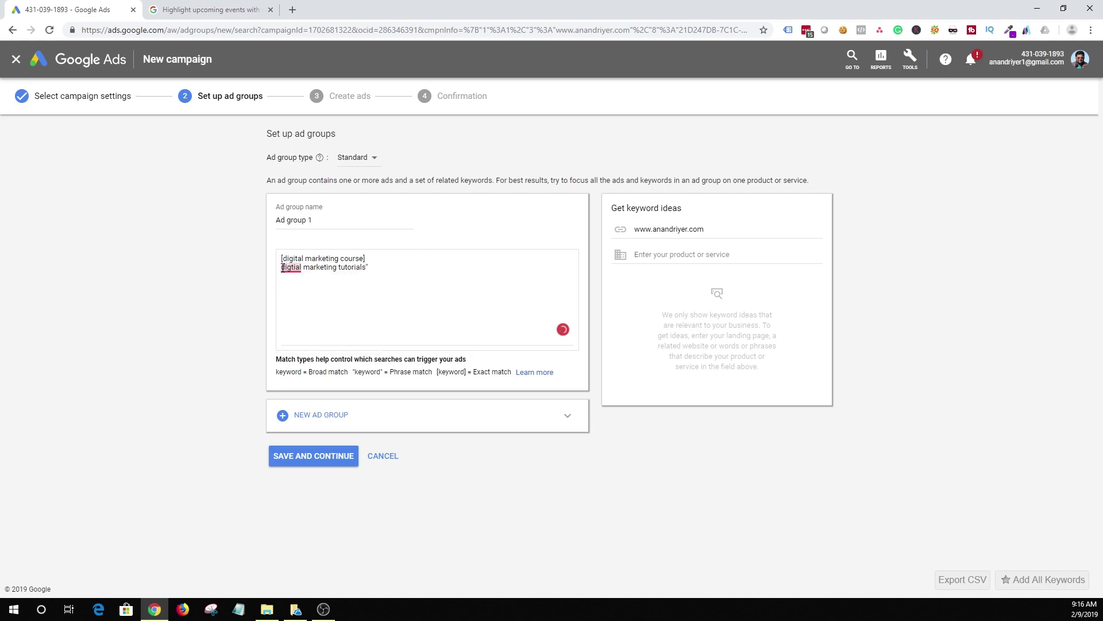
key(Home)
text(")
key(End)
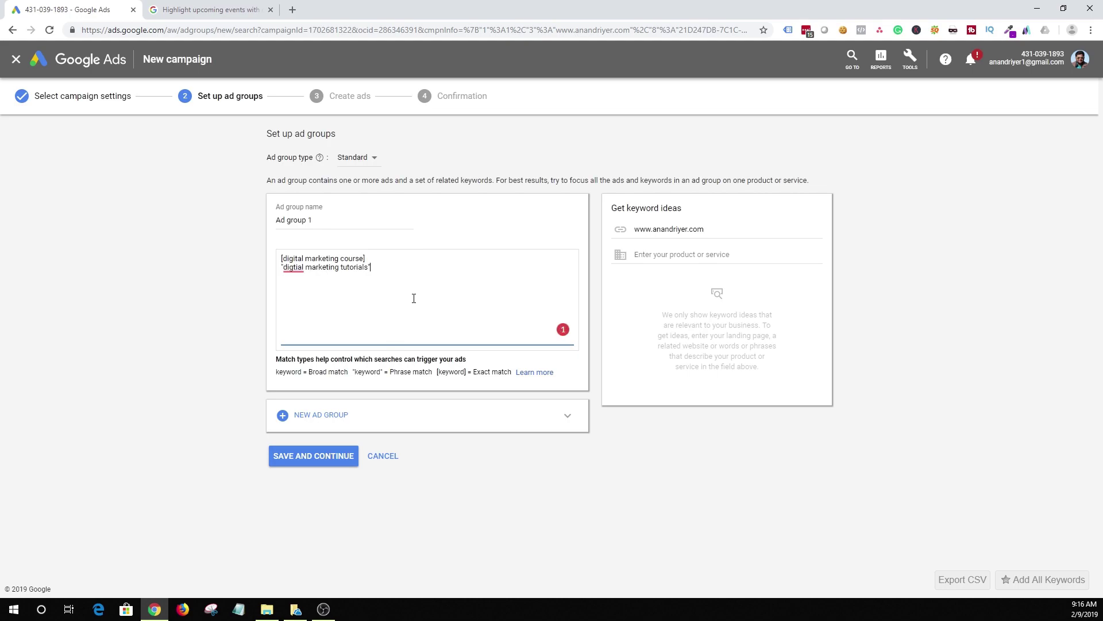
click(336, 455)
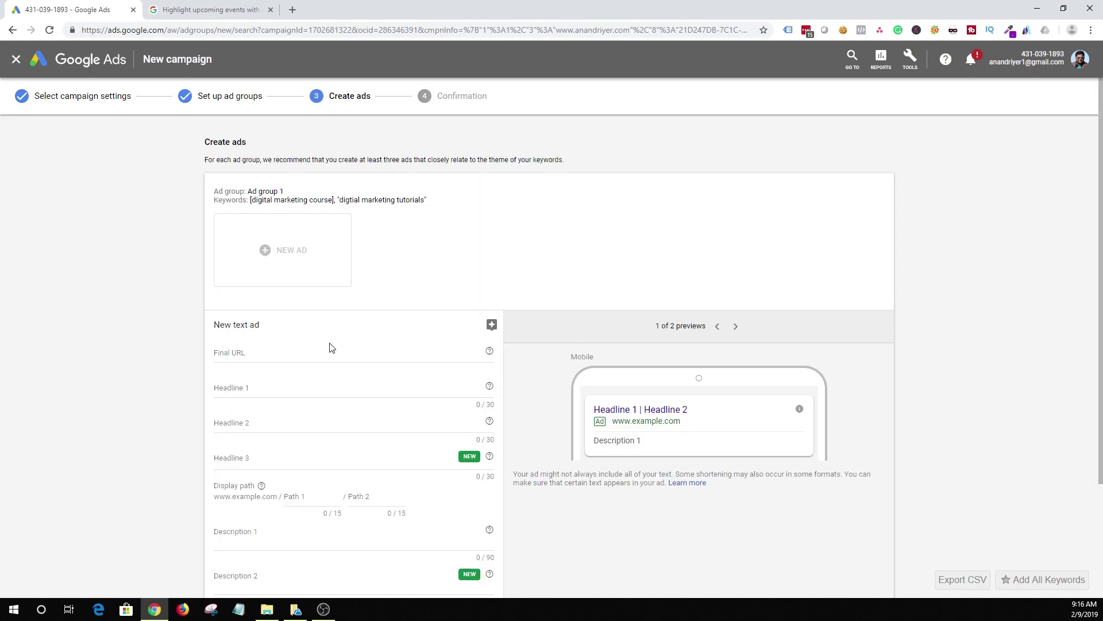
Step: Enter the business website as Final URL and Headline 1 'Free digital marketing course'
click(256, 353)
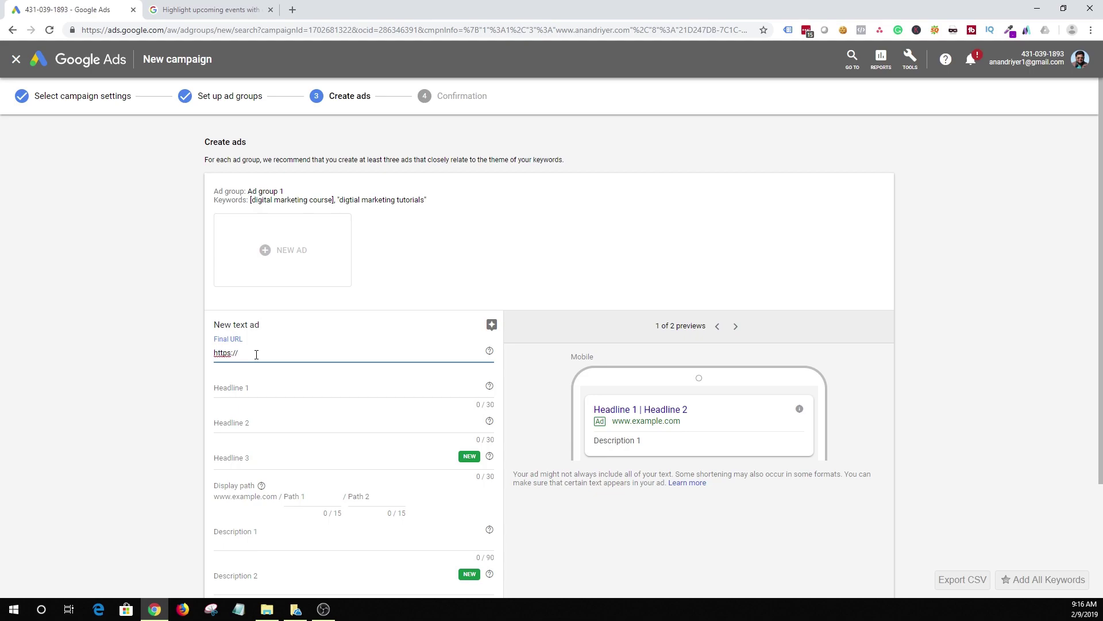
text(www.ana)
text(ndri)
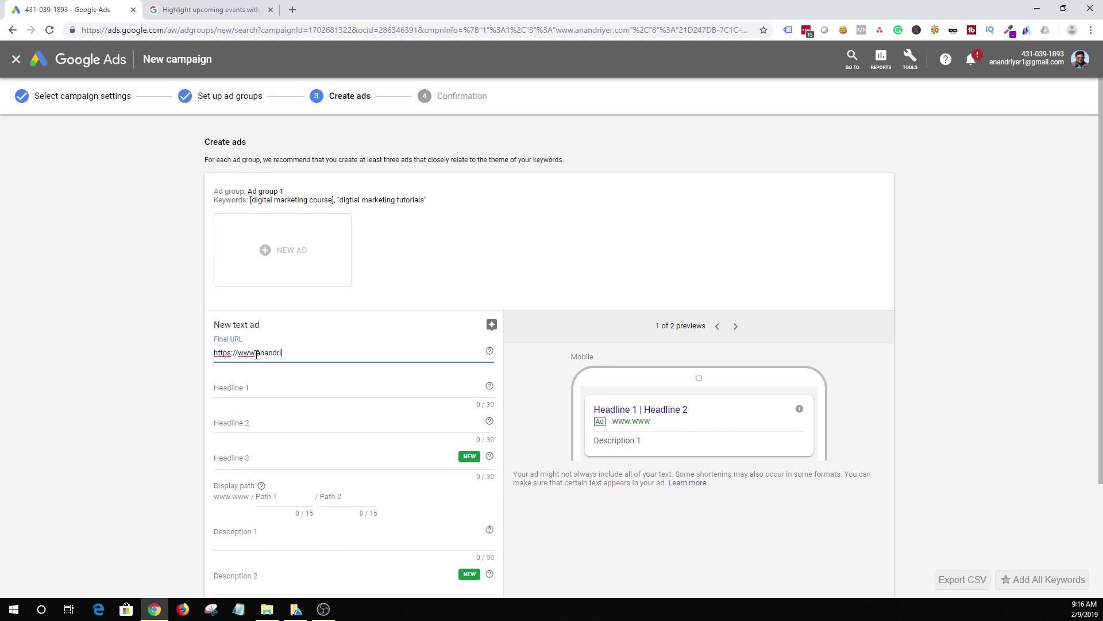
text(yer.com)
click(244, 398)
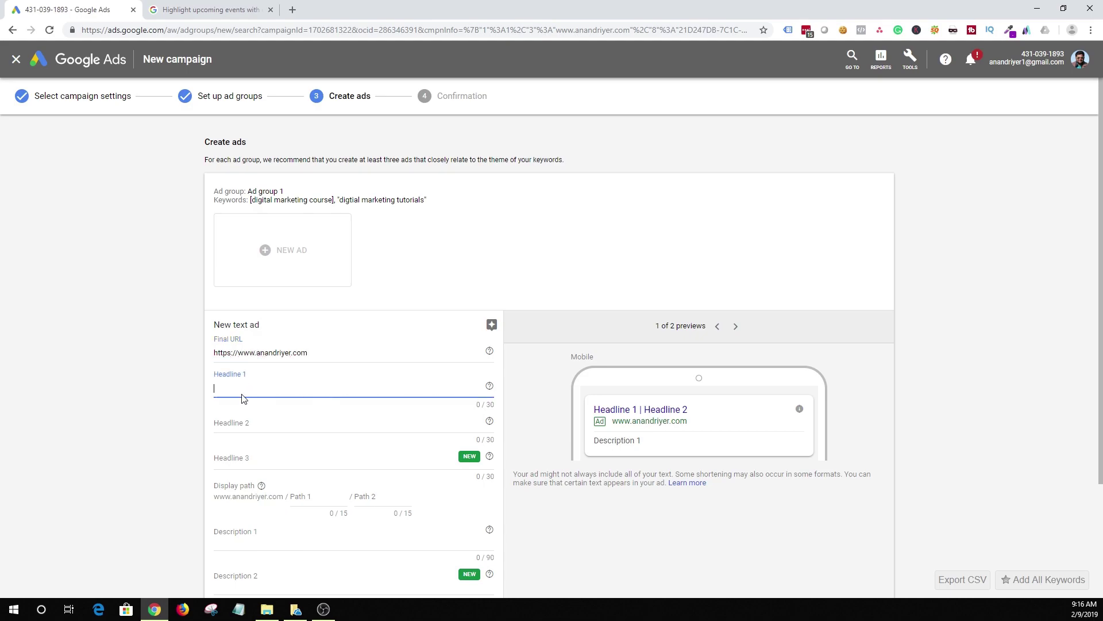
text(Free di)
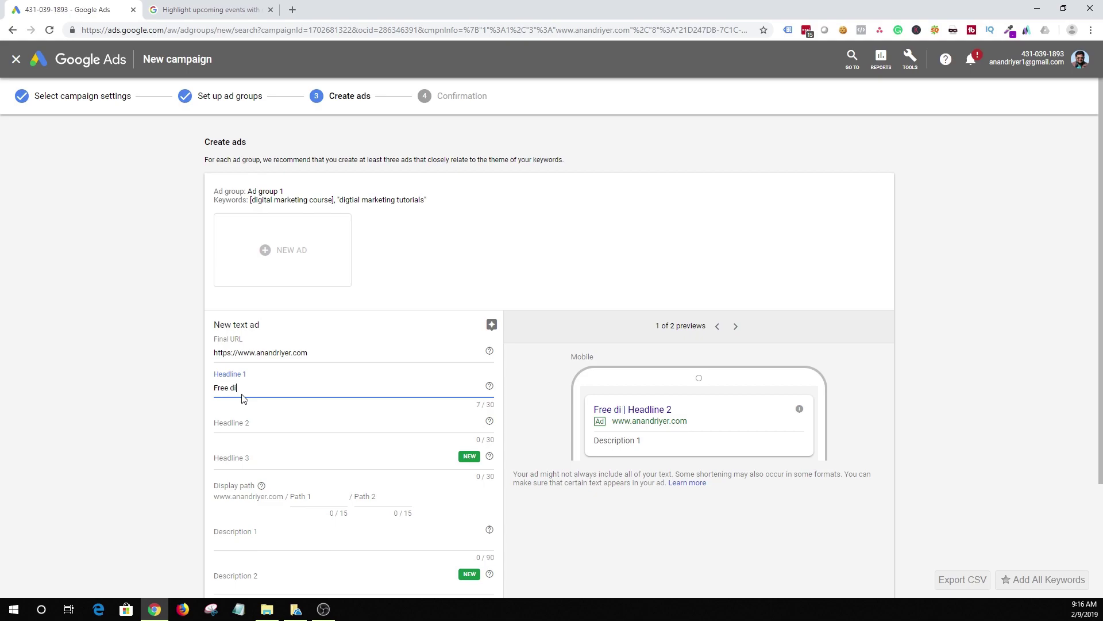
text(gital marketing )
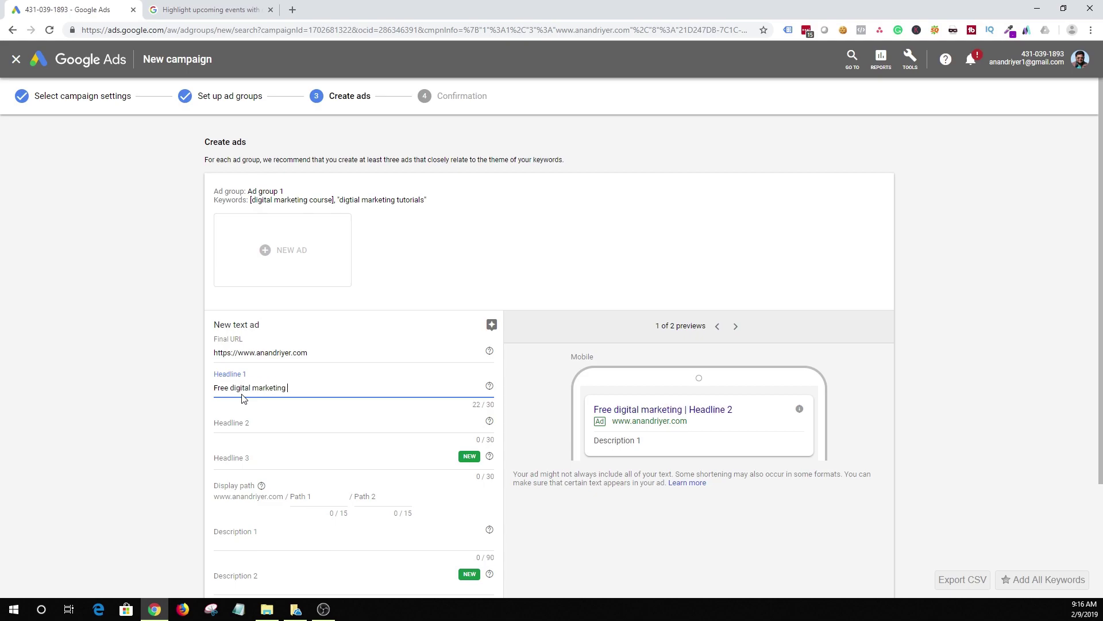
text(course)
Step: Set Headline 2 to 'Download PDF' and start Headline 3 with 'Hurry, sale ends in {'
click(265, 432)
text(Dow)
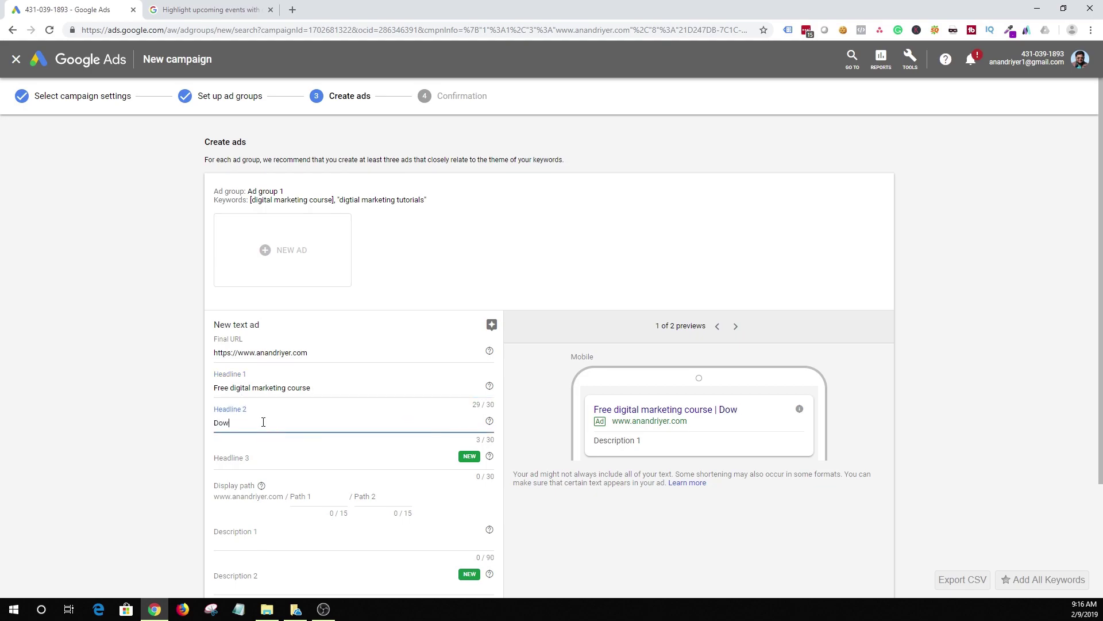
text(nload PDF)
click(236, 459)
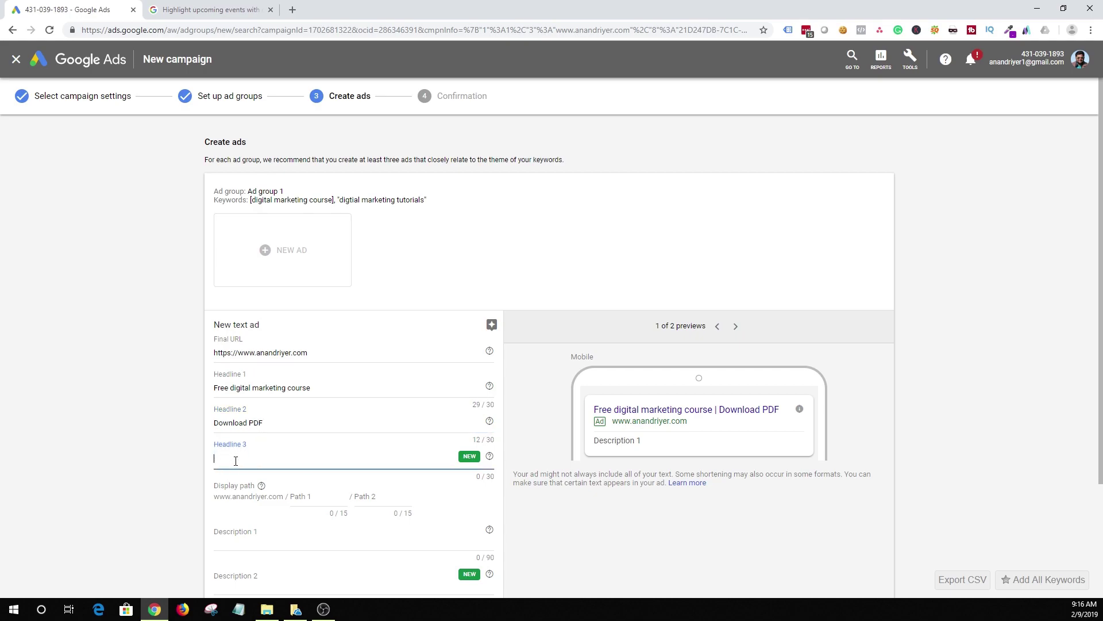
text(Hurry, s)
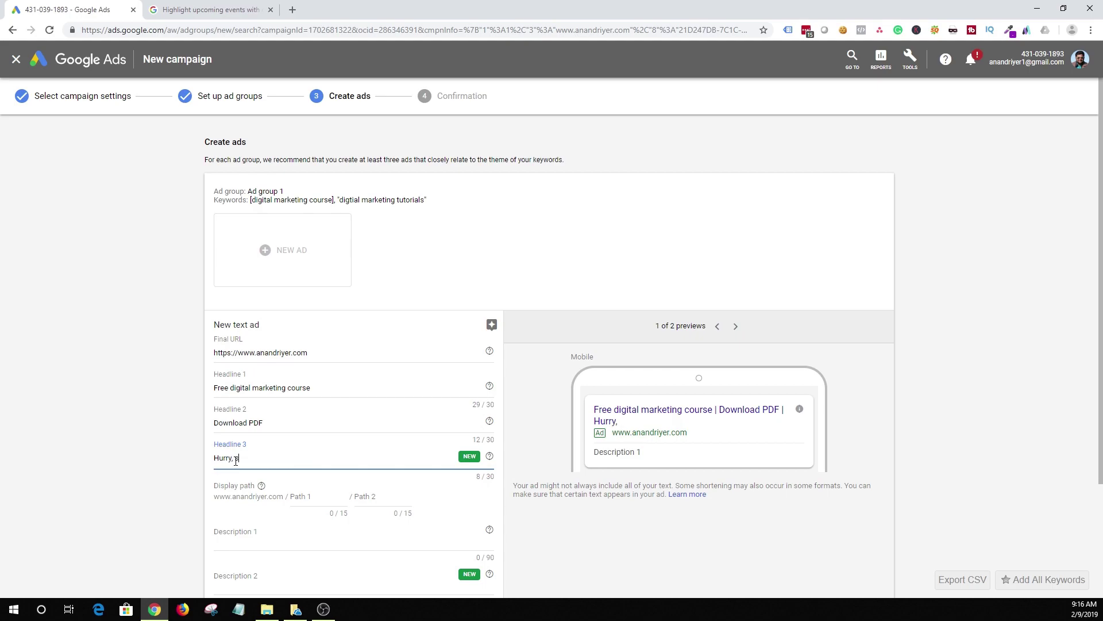
text(ale ends in)
text({)
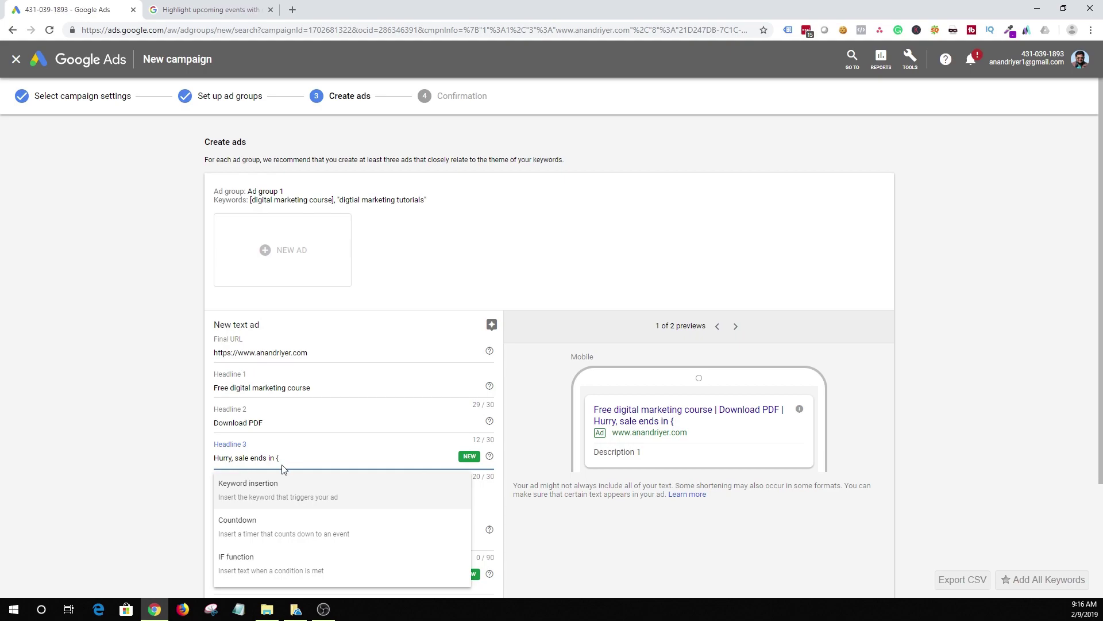
Step: Insert a countdown into Headline 3, then dismiss its settings panel
click(273, 529)
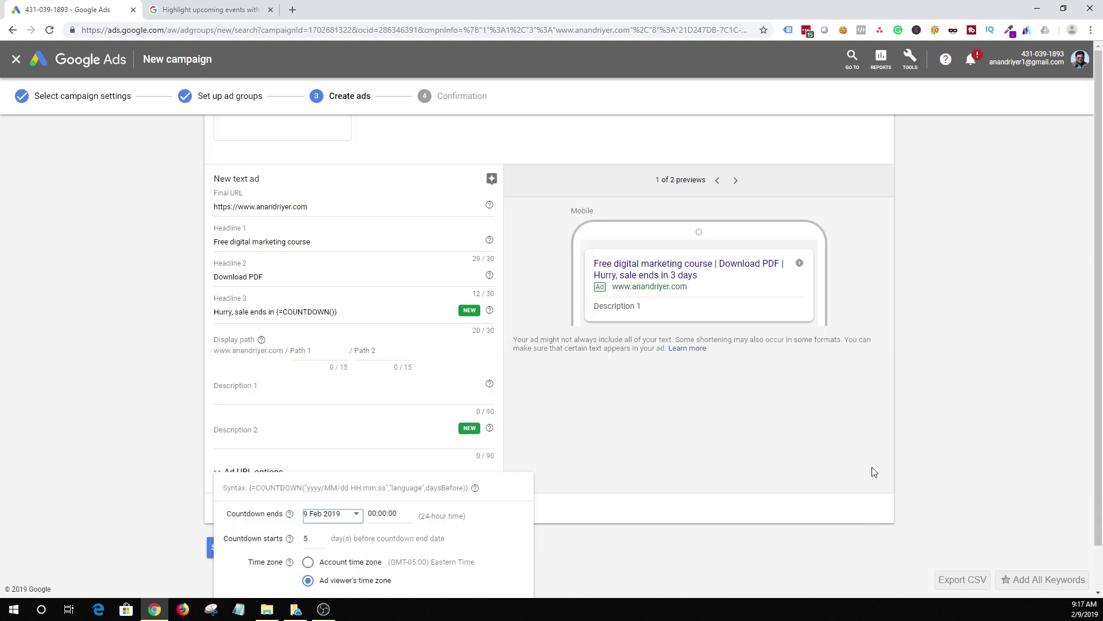
scroll(873, 471, down, 2)
scroll(546, 523, up, 3)
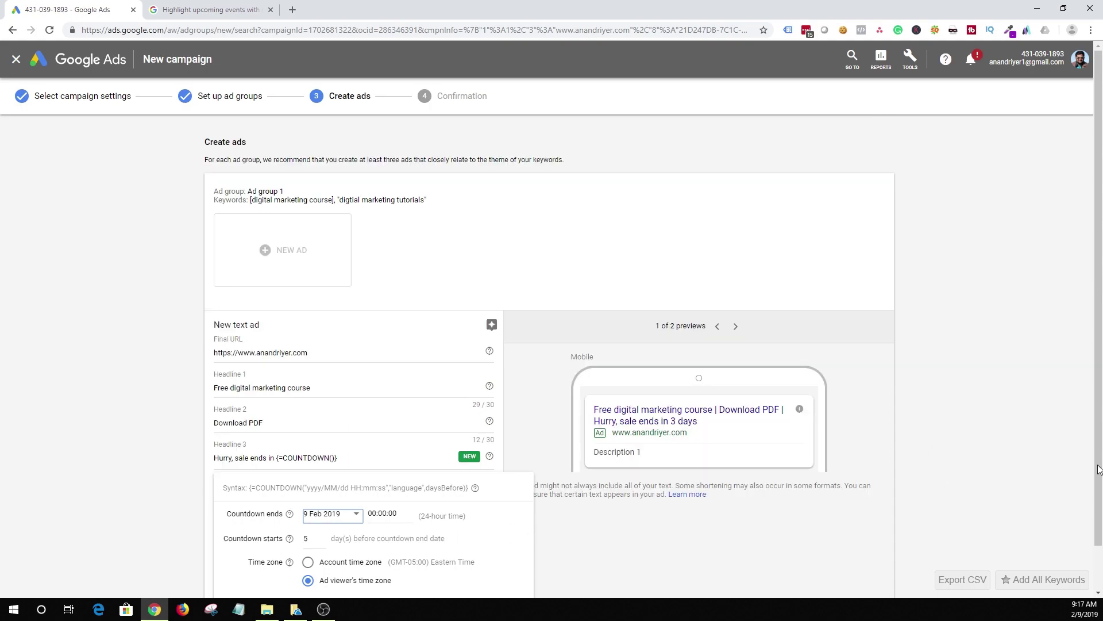
triple_click(1089, 488)
scroll(719, 552, down, 3)
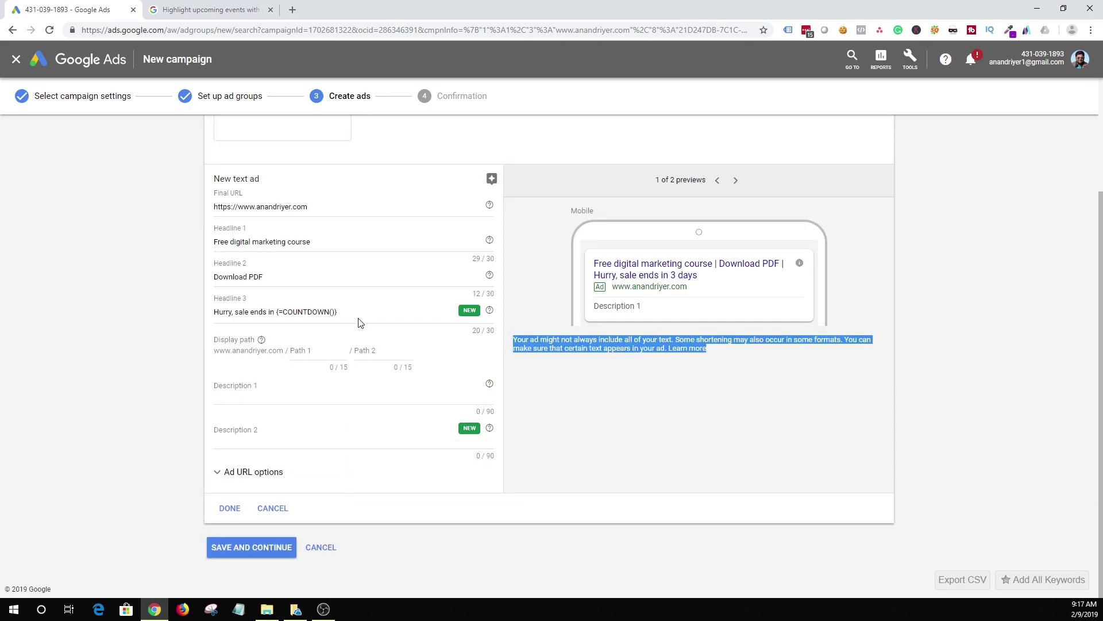
Step: Replace the COUNTDOWN() code with a fresh countdown and open its end-date calendar
click(323, 311)
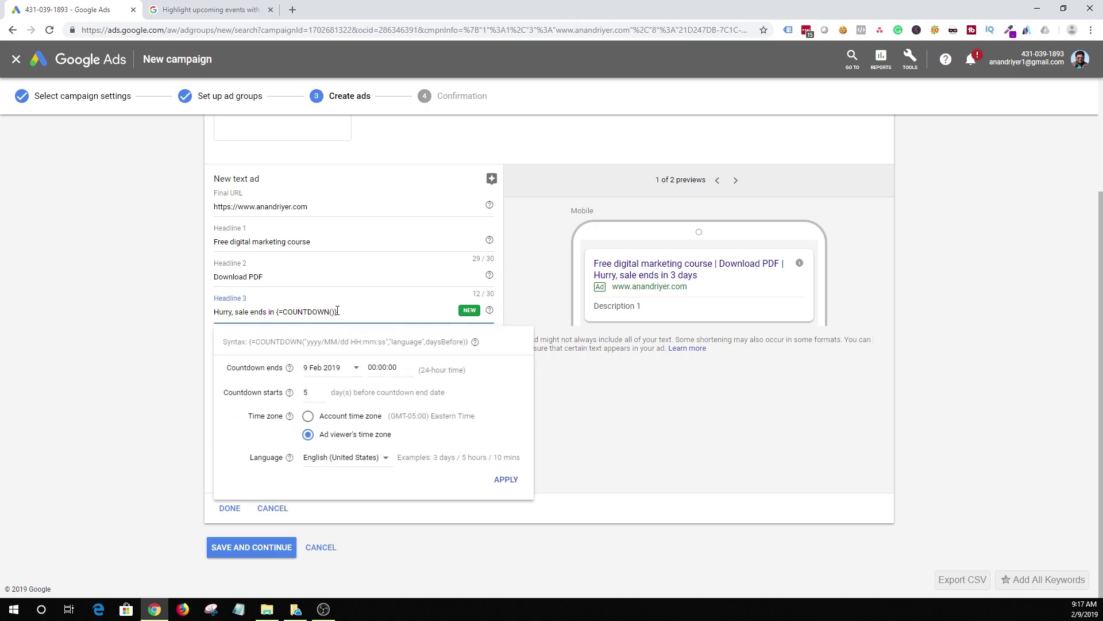
drag(336, 311, 283, 322)
key(BackSpace)
key(BackSpace)
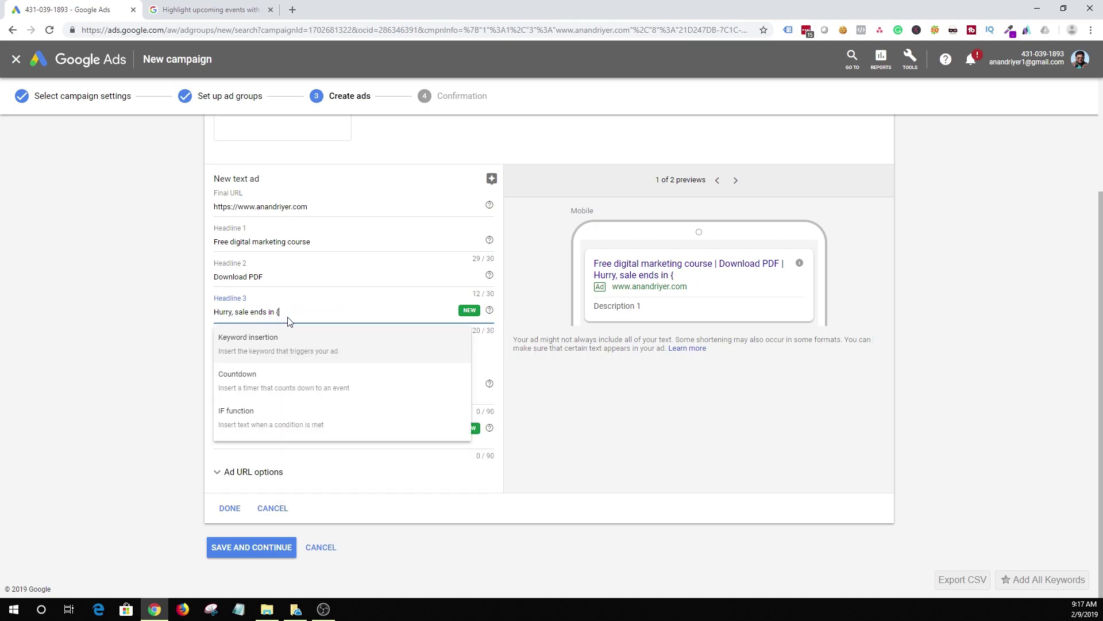
click(282, 384)
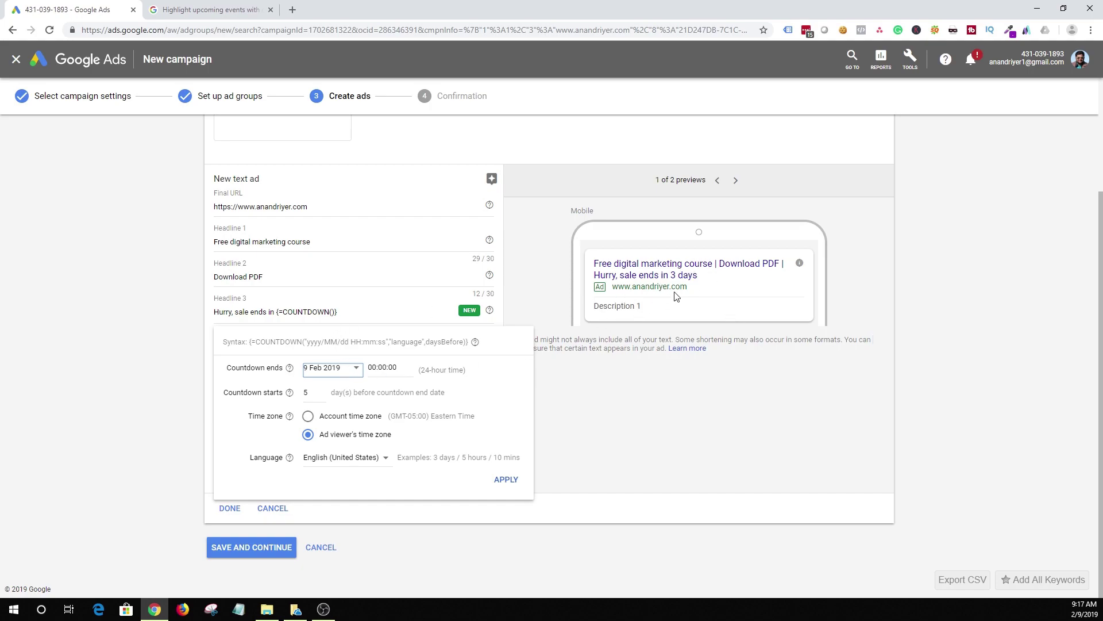
click(350, 376)
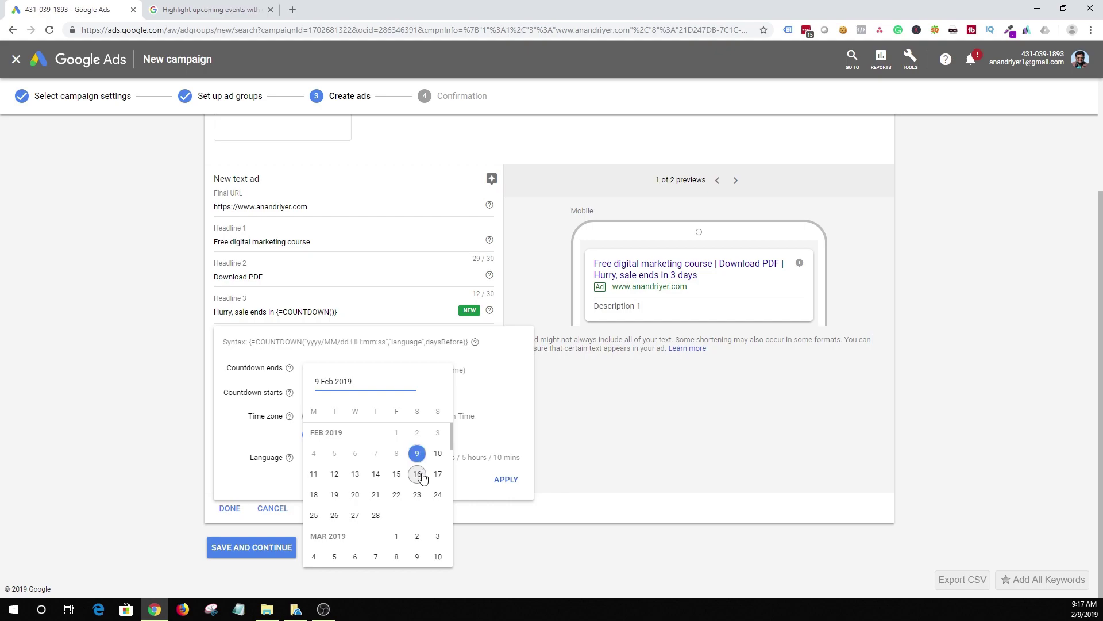
Step: Set the countdown end date to 16 Feb 2019 and clear the 5-day start value
click(421, 479)
click(418, 474)
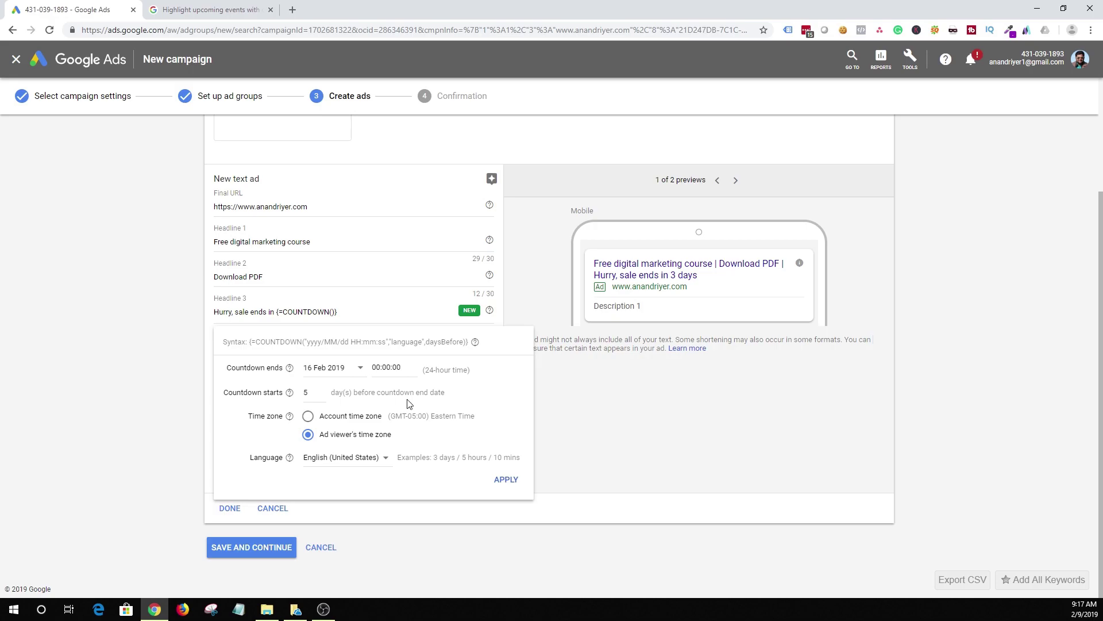
click(335, 369)
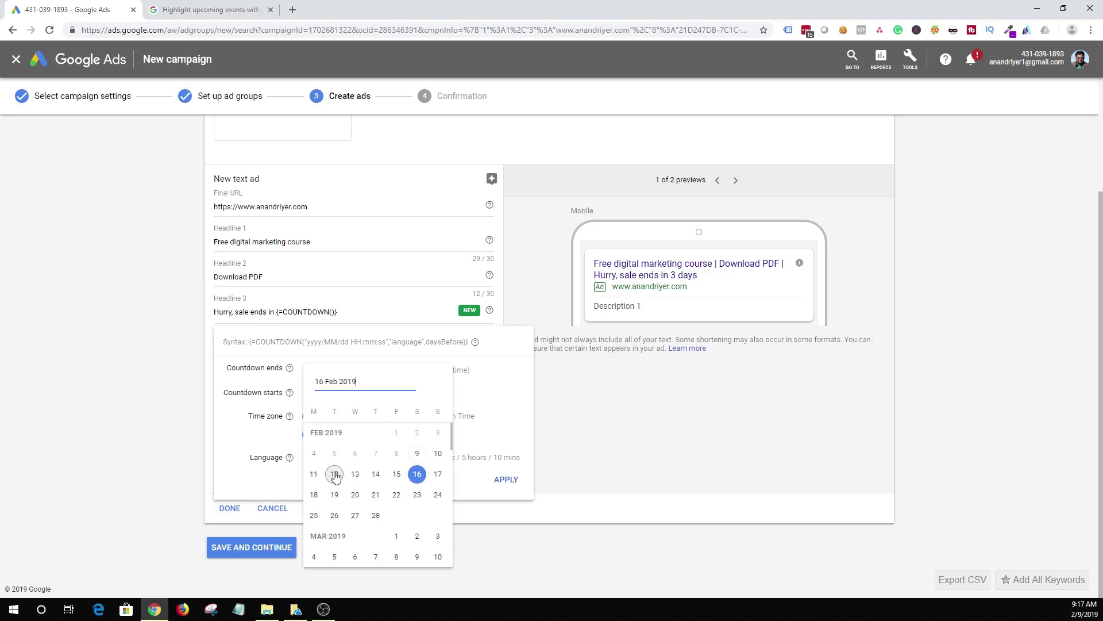
click(242, 440)
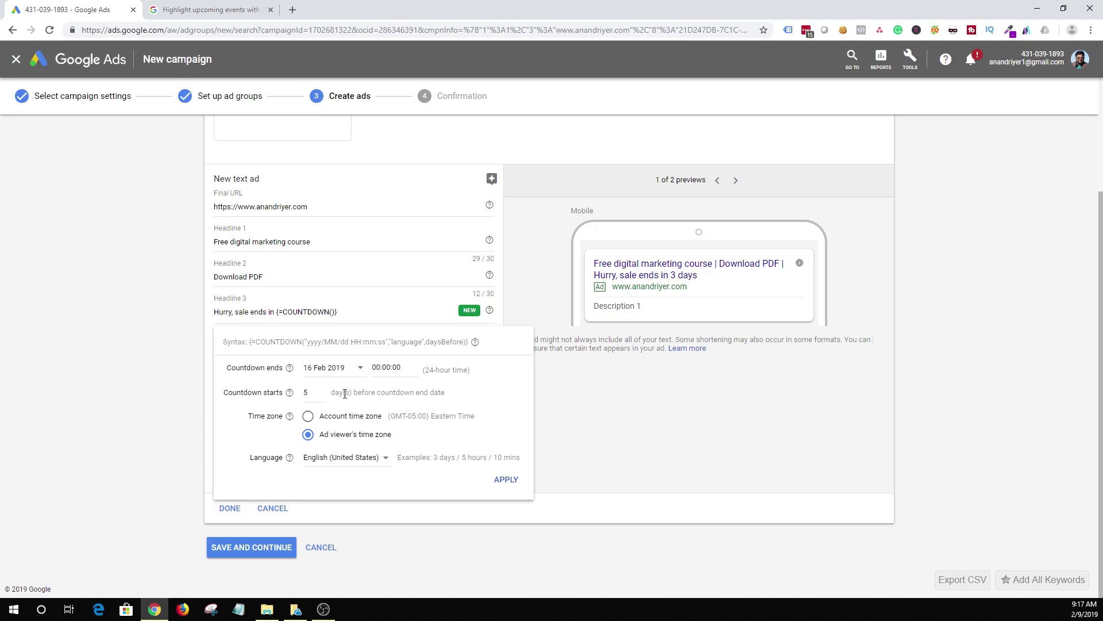
click(328, 368)
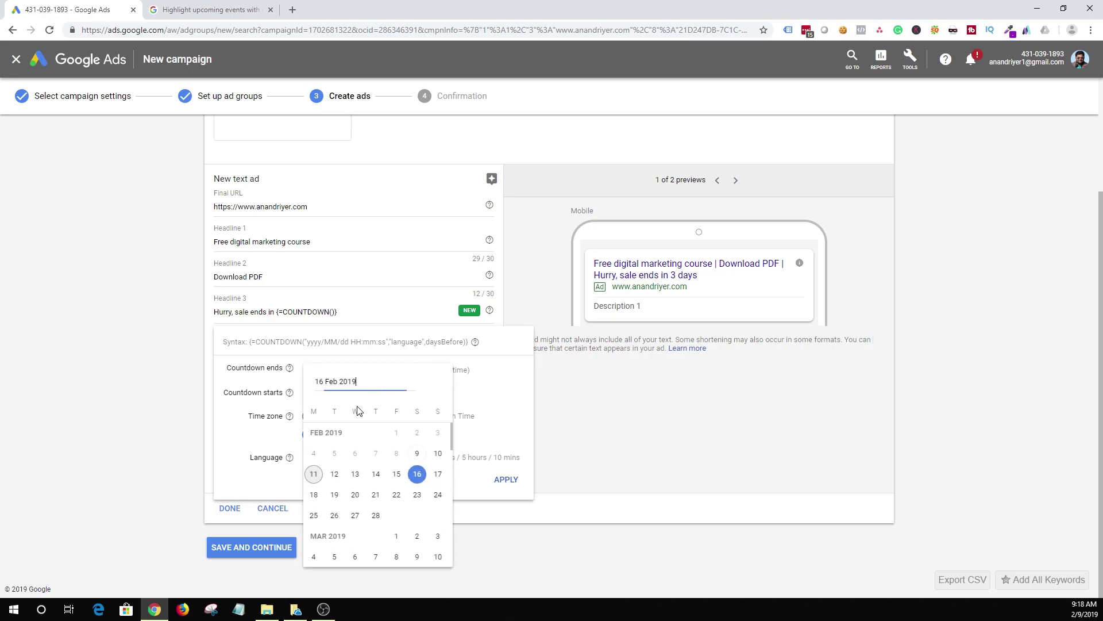
click(417, 476)
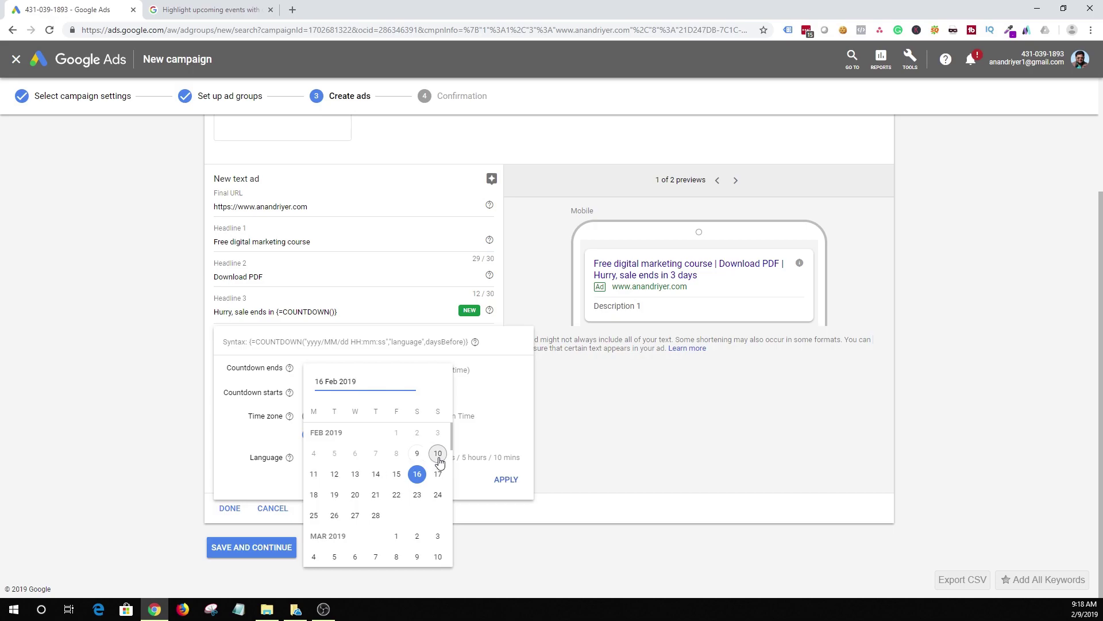
click(233, 429)
double_click(305, 391)
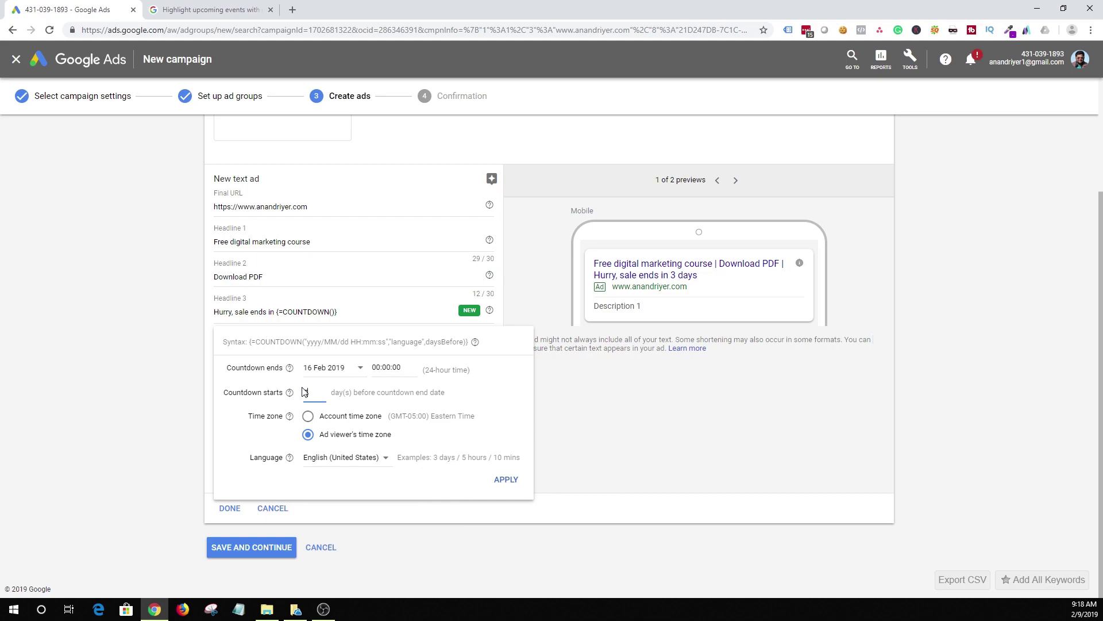
key(BackSpace)
Step: Start the countdown 7 days before and switch it to the account's time zone
text(7)
click(498, 411)
mouse_move(289, 418)
click(307, 418)
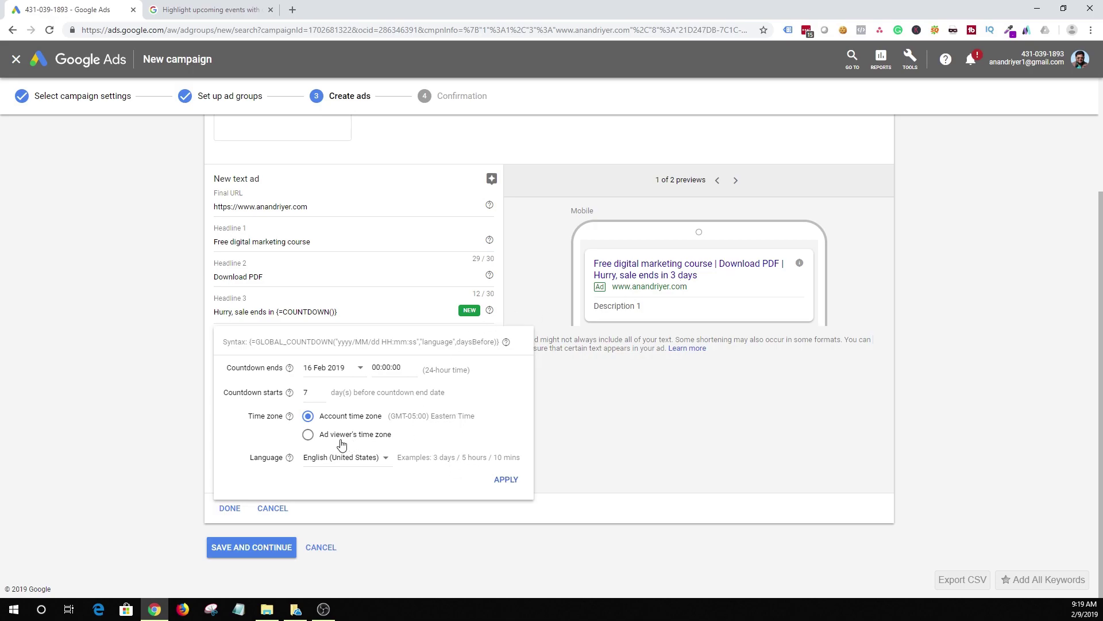
Step: Use the viewer's time zone and English (United States), then apply the countdown to Headline 3
click(308, 435)
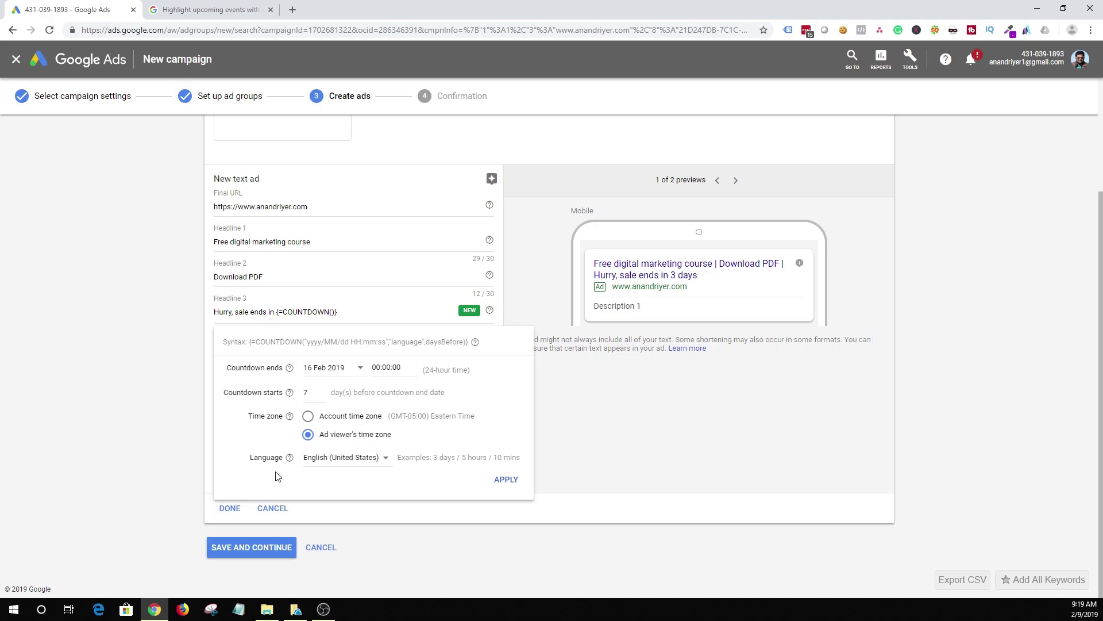
click(346, 459)
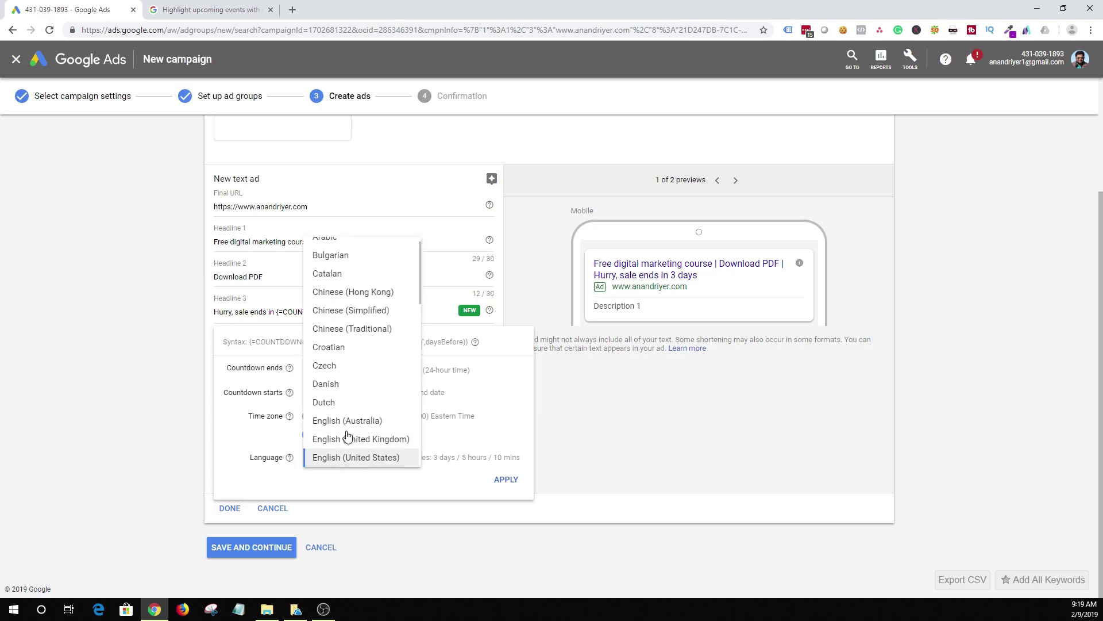
click(348, 402)
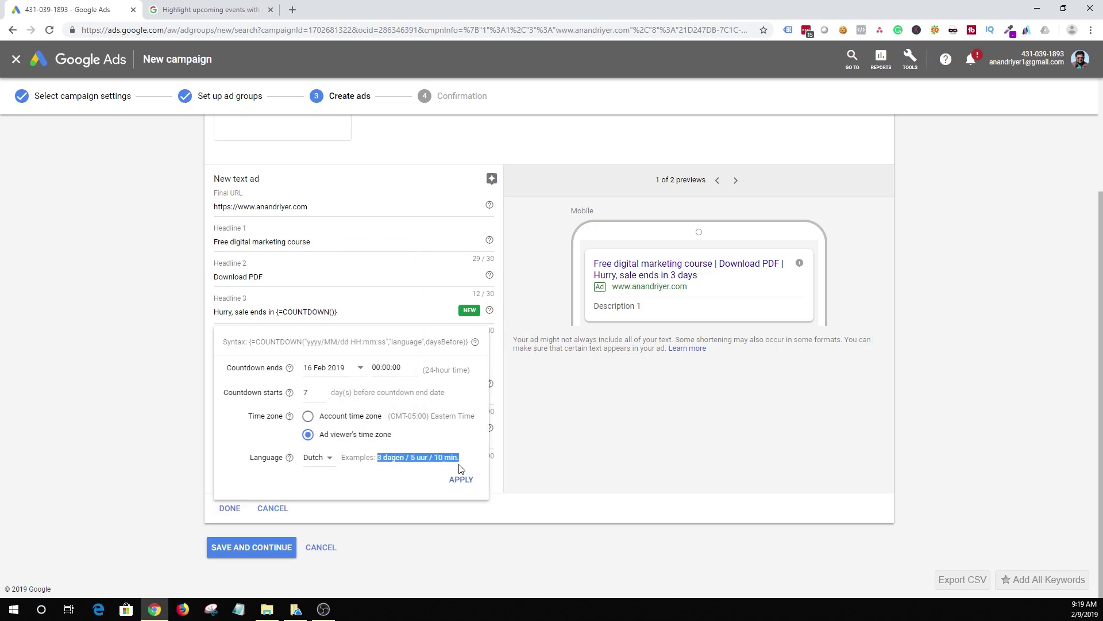
click(318, 459)
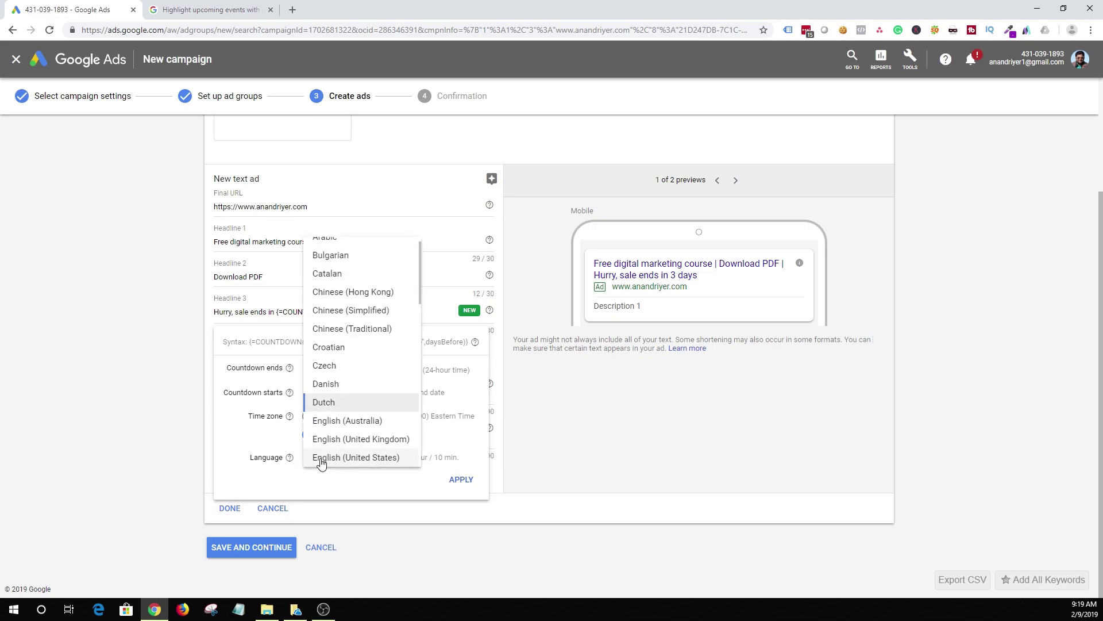
click(377, 458)
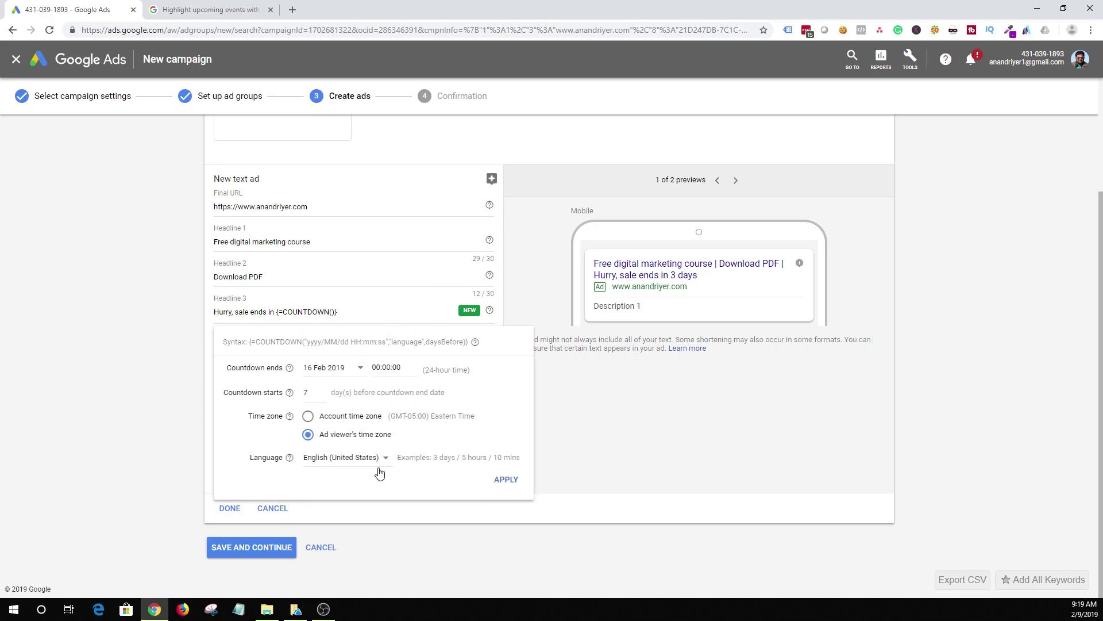
click(506, 480)
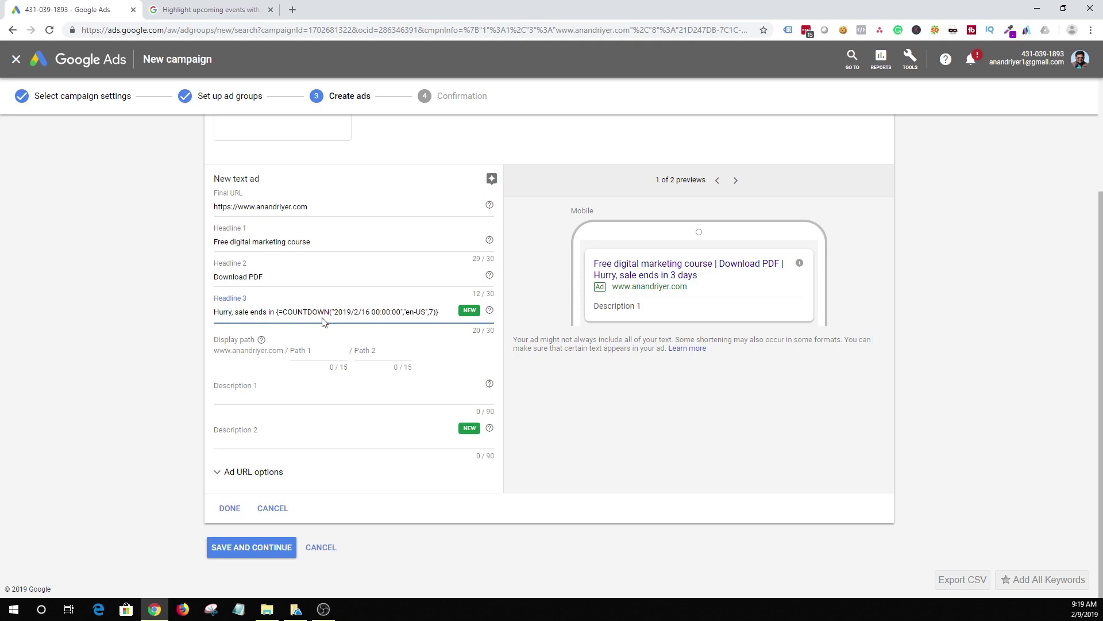
drag(336, 312, 368, 316)
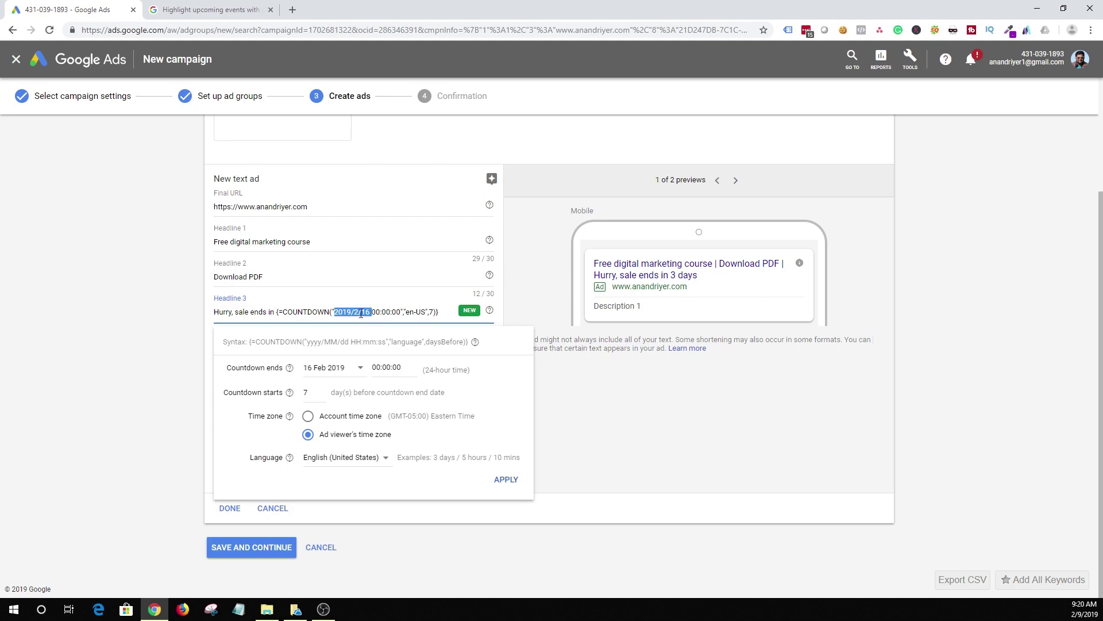
click(387, 311)
click(414, 311)
double_click(434, 312)
click(589, 400)
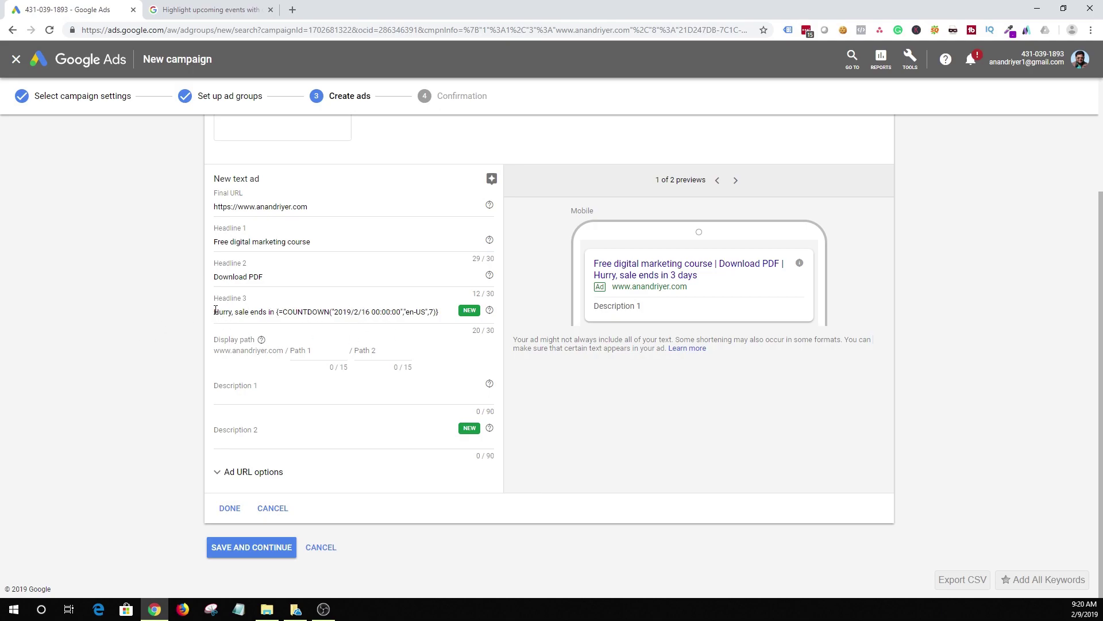
Step: Copy the Headline 3 countdown text into Description 2
drag(216, 312, 436, 315)
key(ctrl+c)
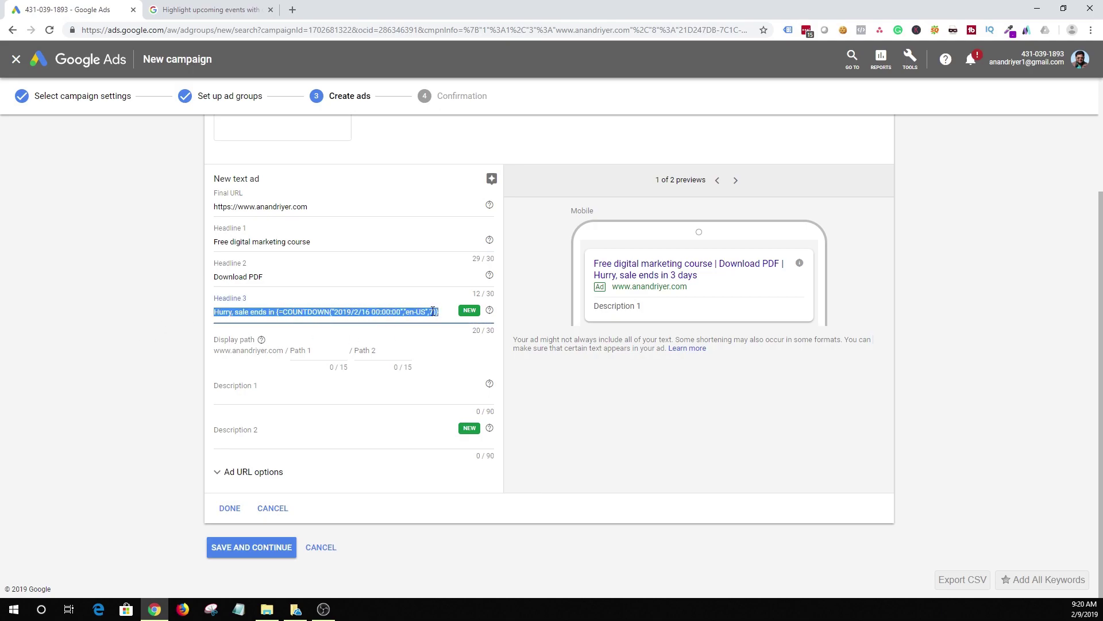
click(290, 448)
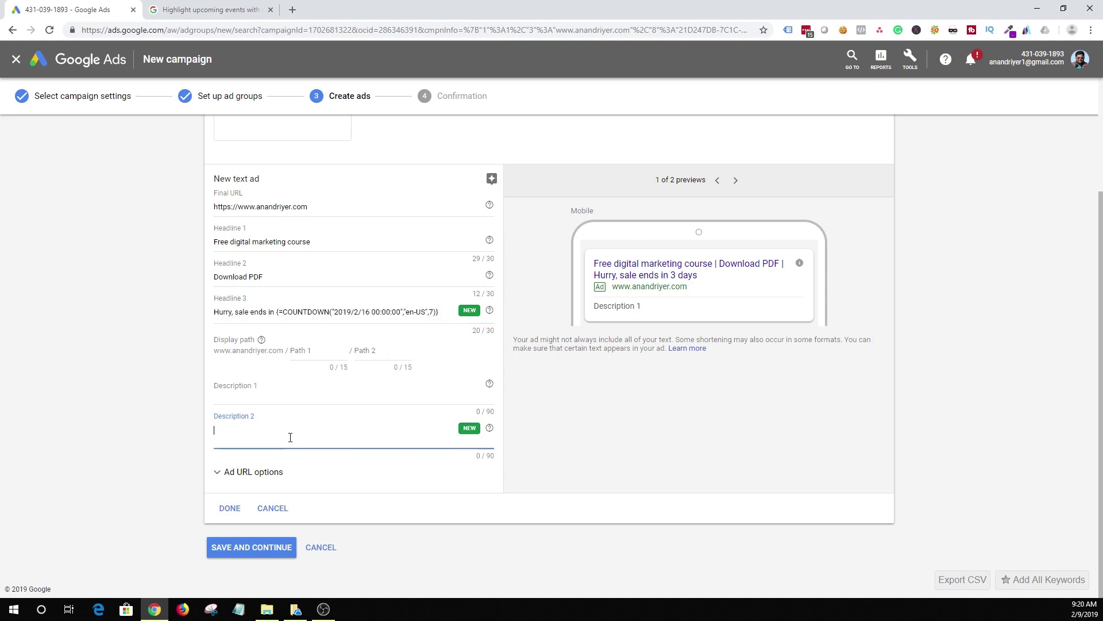
key(ctrl+v)
Step: Write Description 1 'Visit website and download the PDF' and set display path 'digital'
click(318, 404)
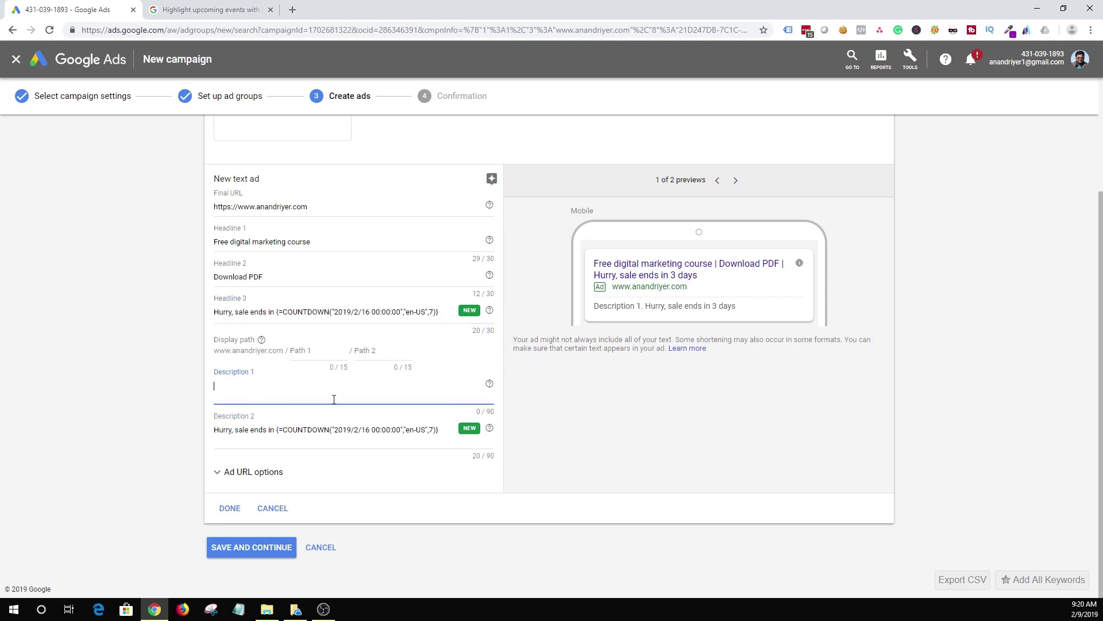
text(Visit website an)
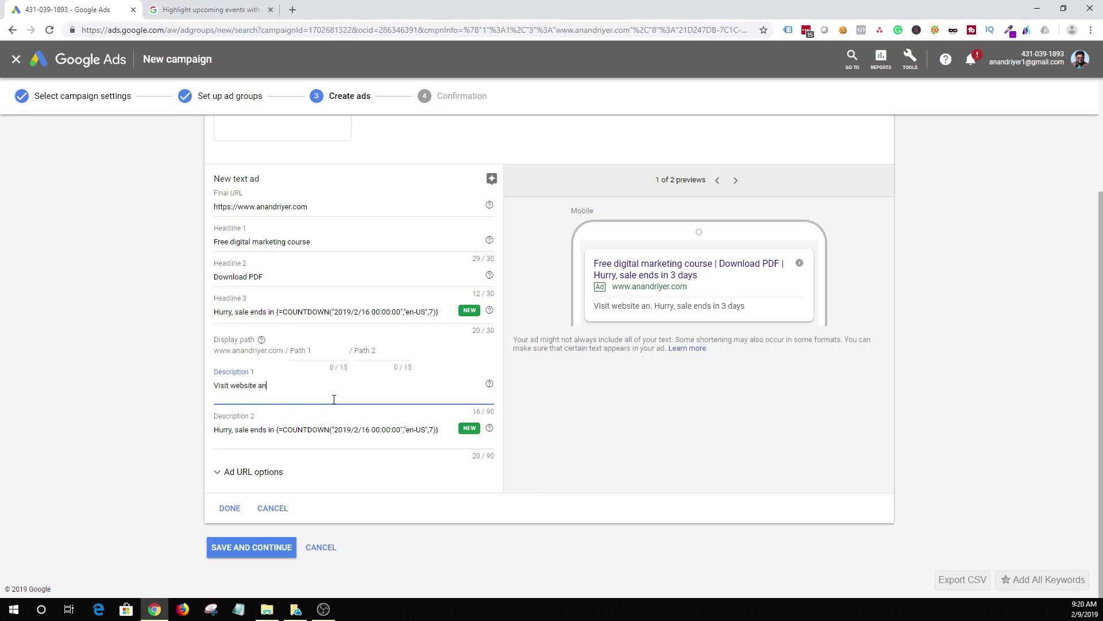
text(d download th e)
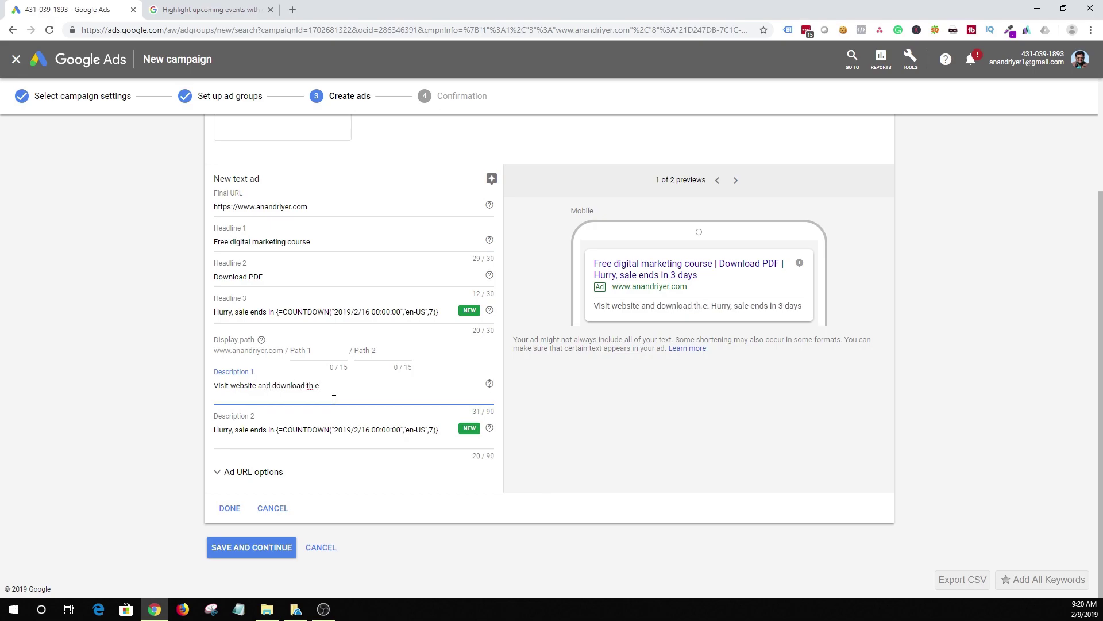
key(BackSpace)
key(BackSpace)
text(e PDF.)
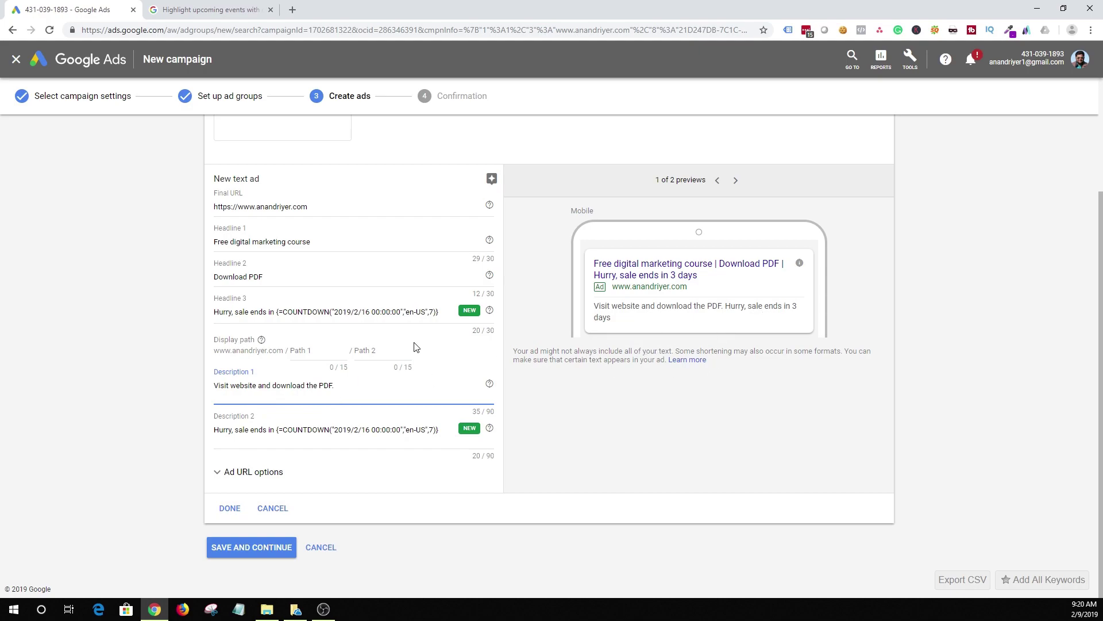
click(332, 350)
text(digita)
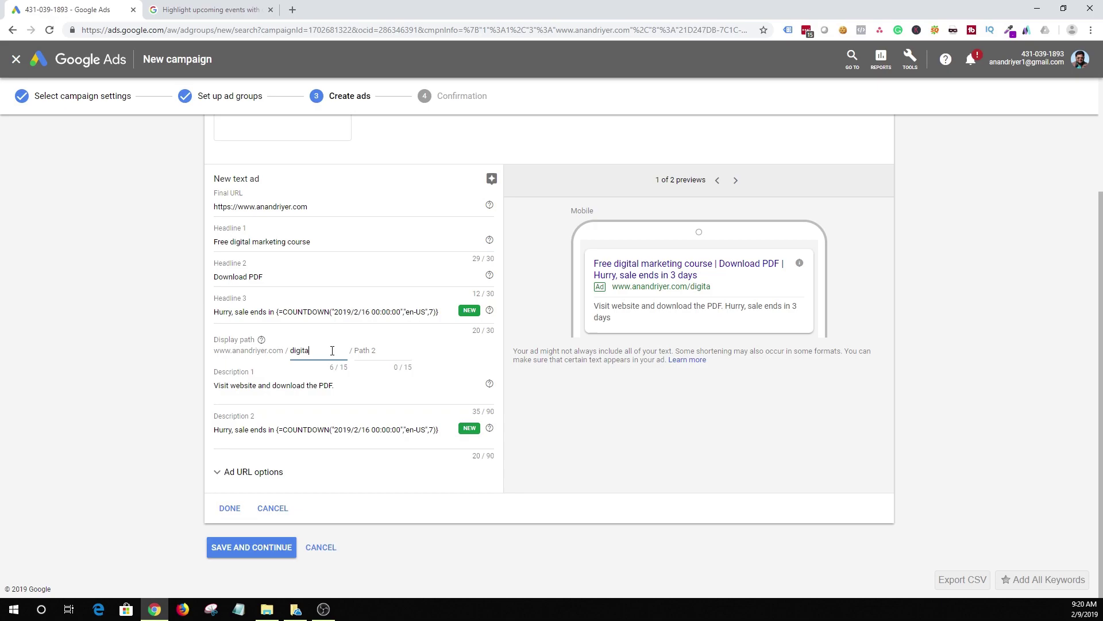
text(l)
click(590, 451)
Step: Save the countdown text ad as a card and submit the Create ads step
click(230, 507)
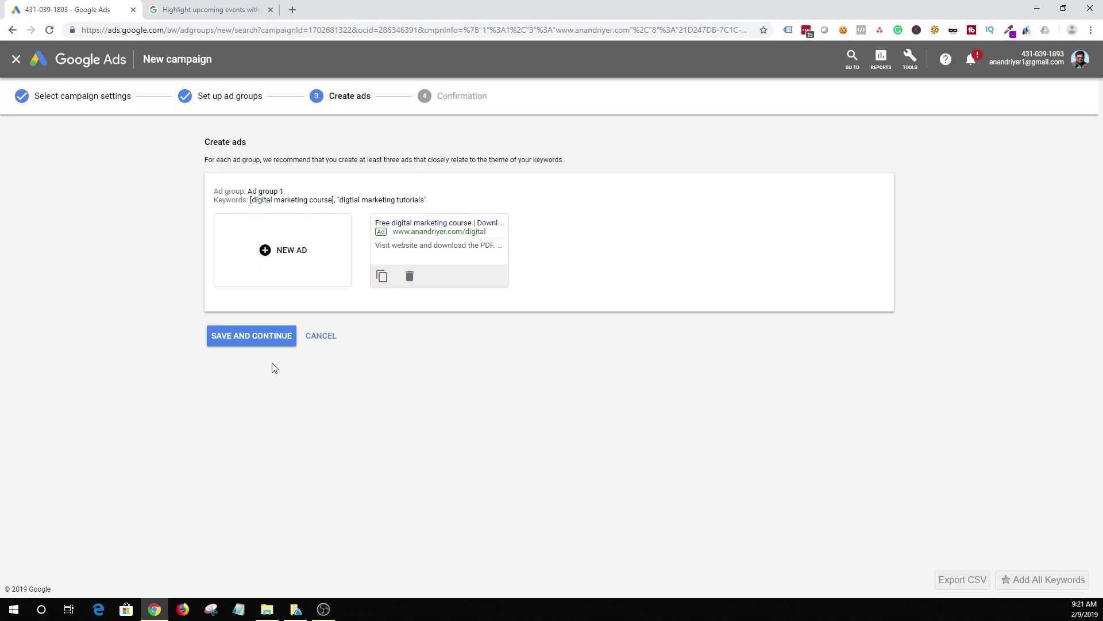
click(264, 337)
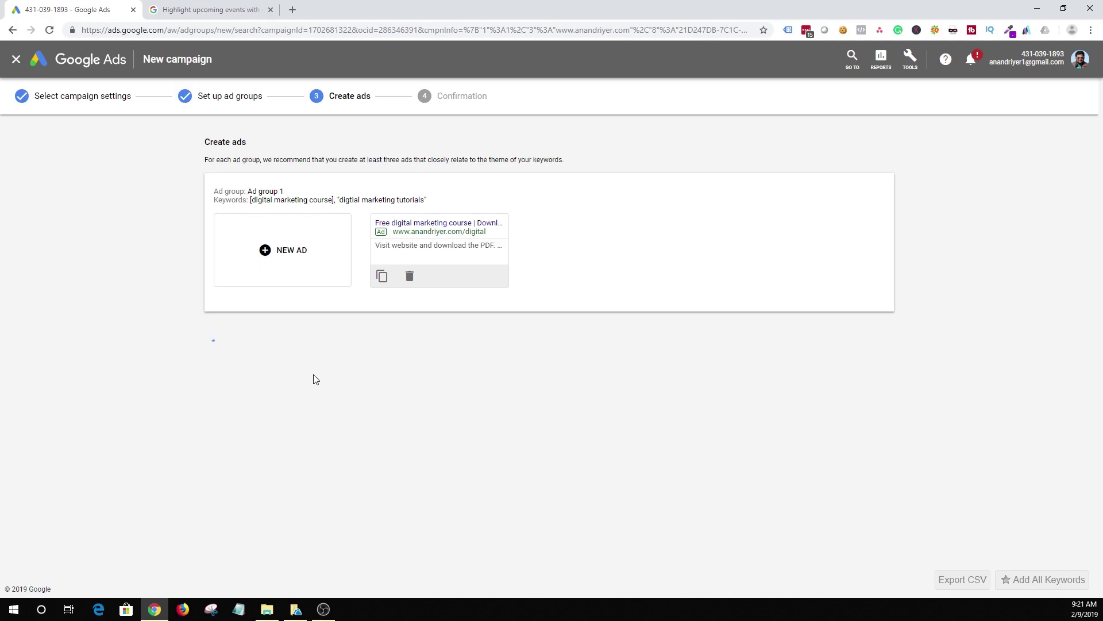